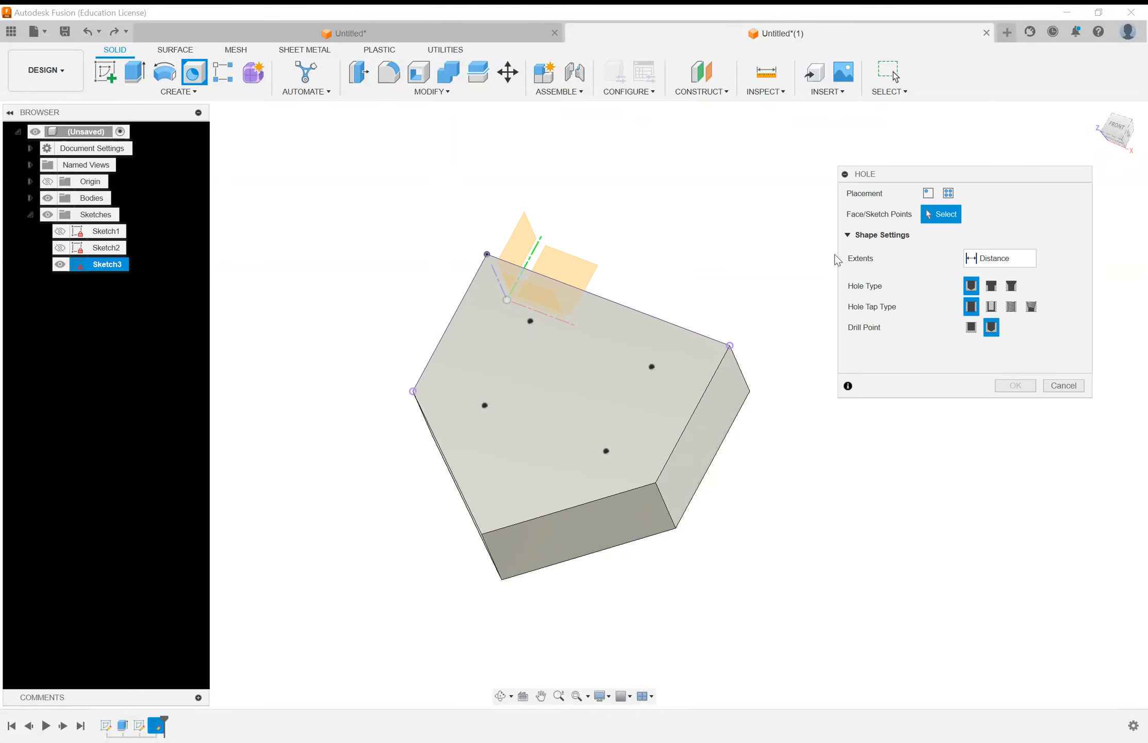
Place holes at the four sketch points on the block's face and set their extents to All.
{"action": "left_click", "coordinate": [531, 320]}
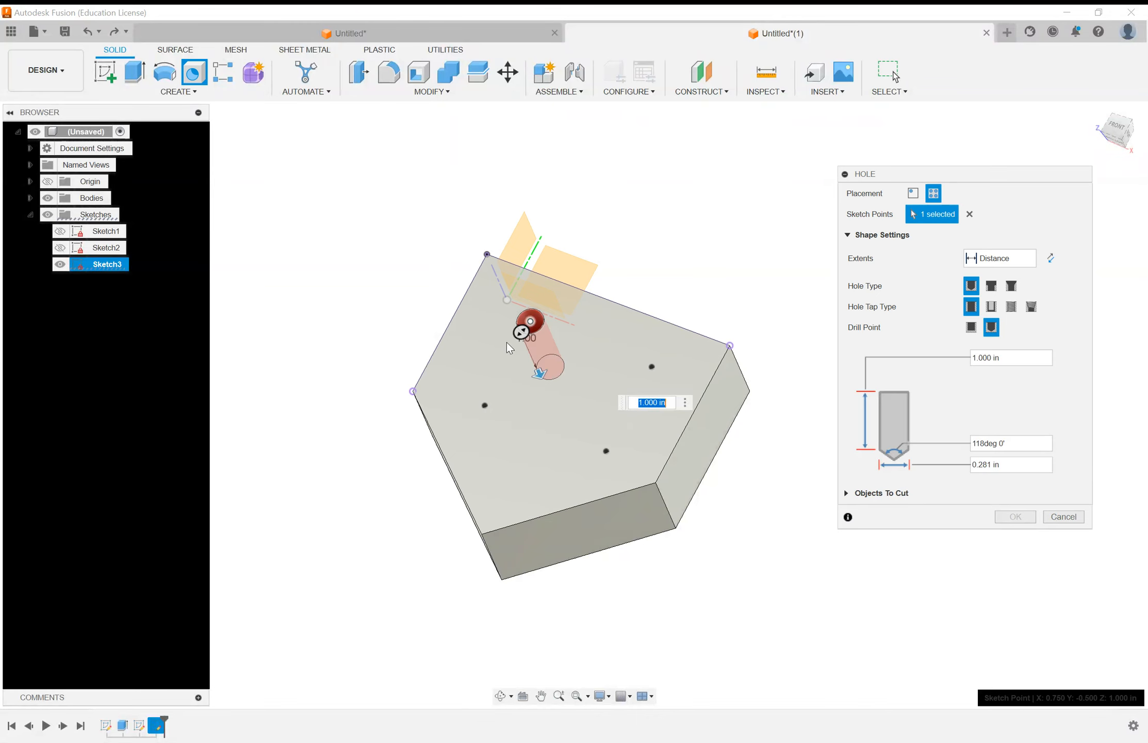
{"action": "left_click", "coordinate": [485, 405]}
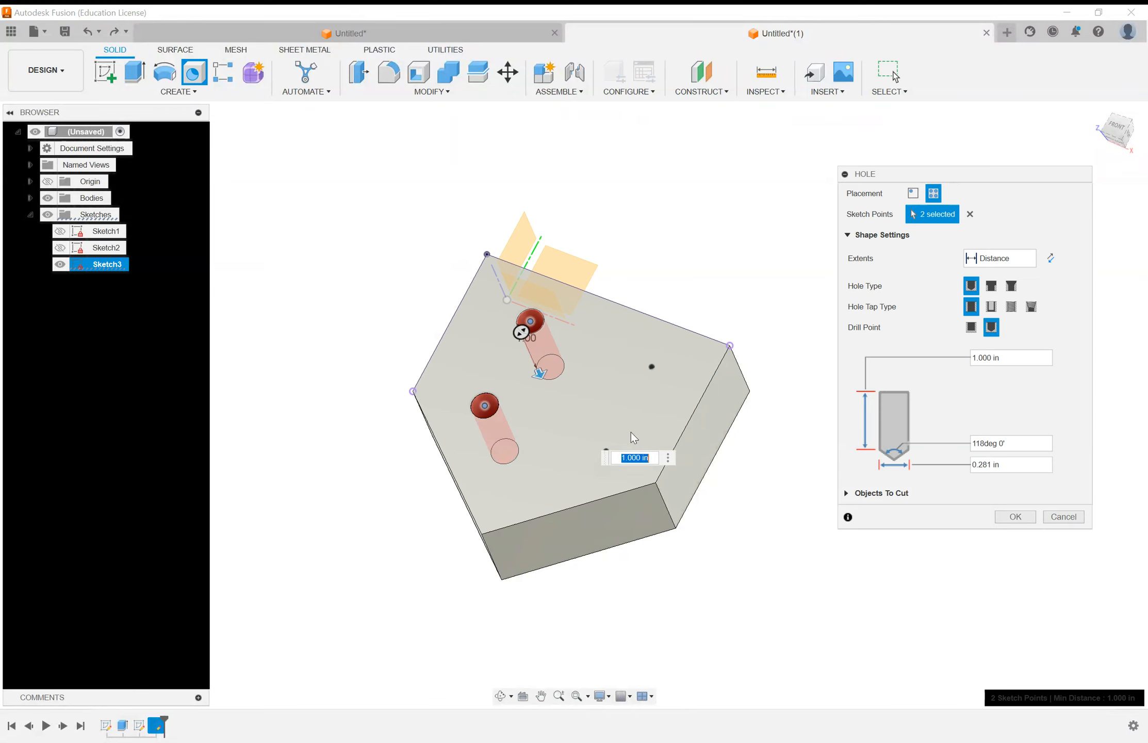
{"action": "left_click", "coordinate": [652, 367]}
{"action": "left_click", "coordinate": [607, 452]}
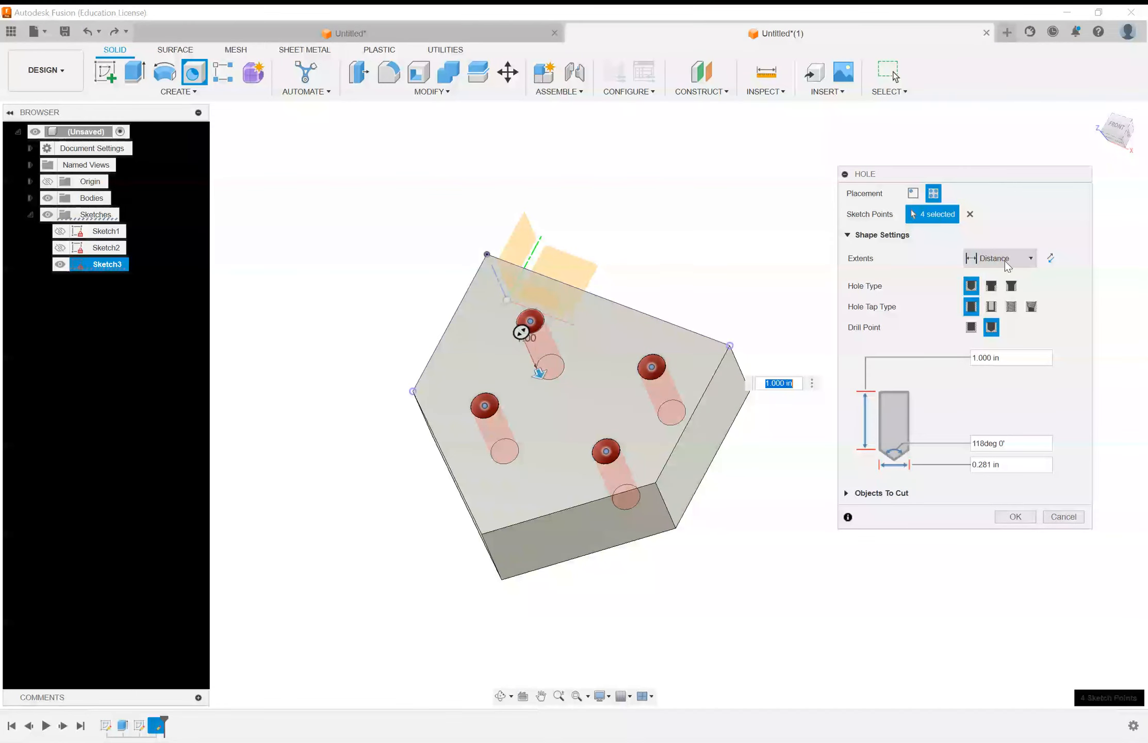
{"action": "left_click", "coordinate": [1028, 258]}
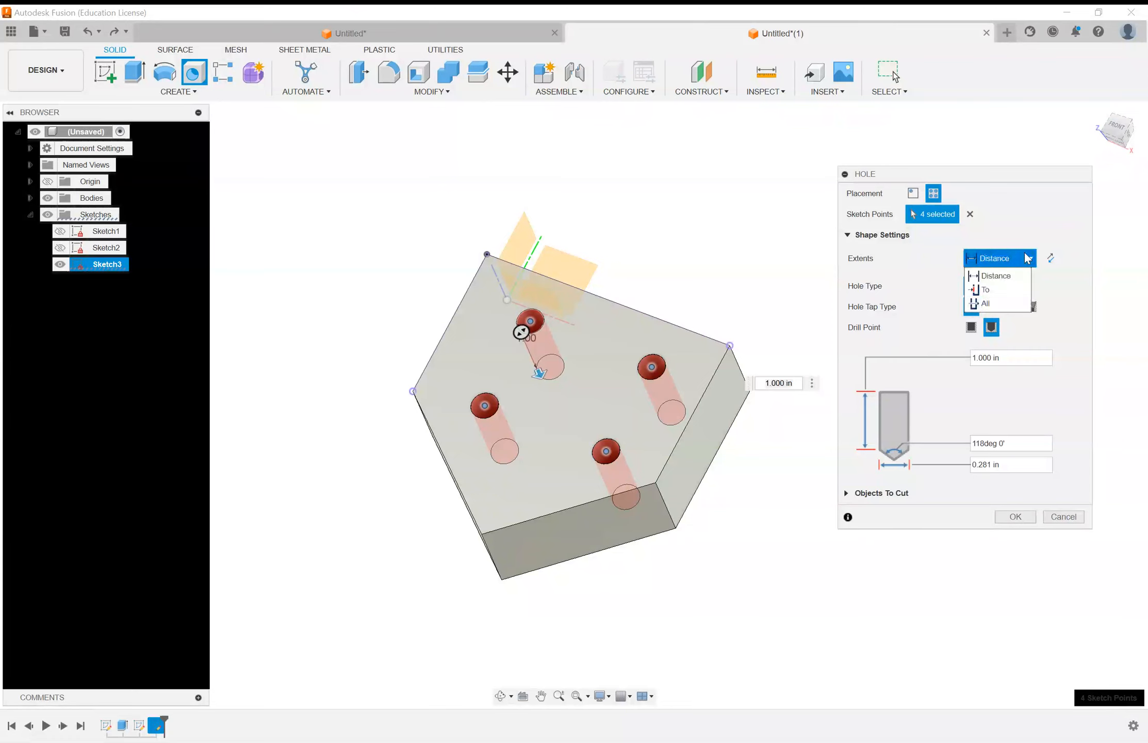
{"action": "left_click", "coordinate": [1002, 301]}
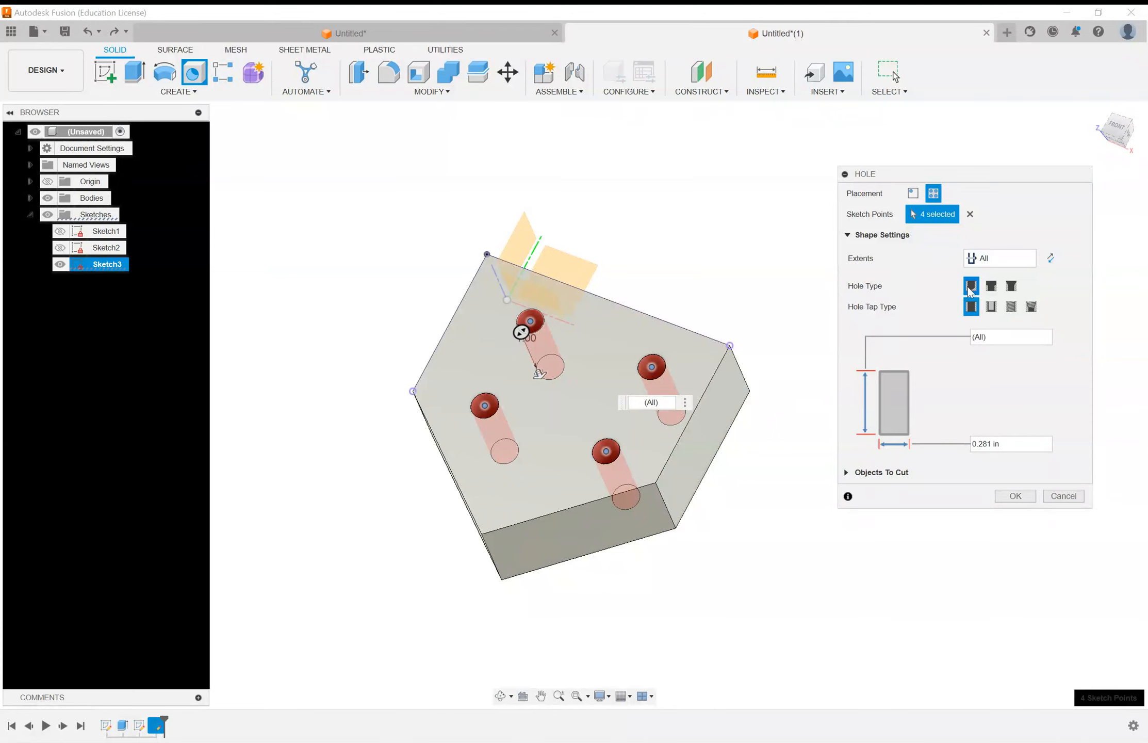
Make the holes tapped with ANSI Unified Screw Threads in size 0.375 in.
{"action": "left_click", "coordinate": [1012, 307]}
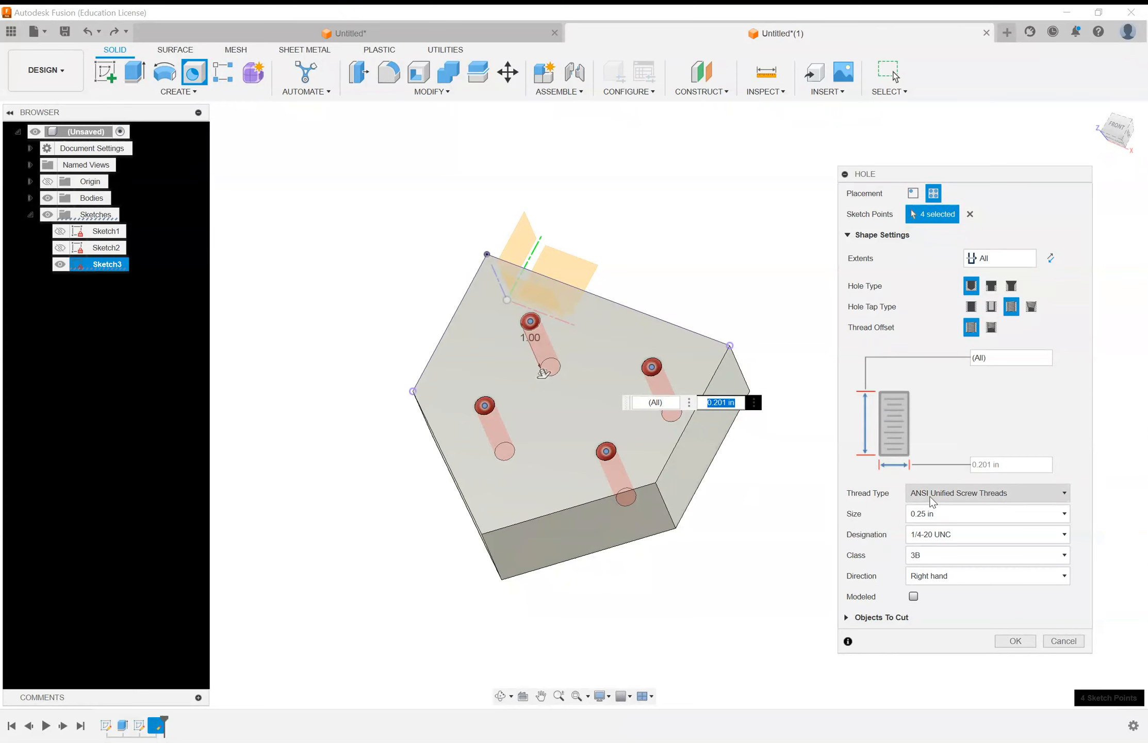
{"action": "left_click", "coordinate": [971, 499]}
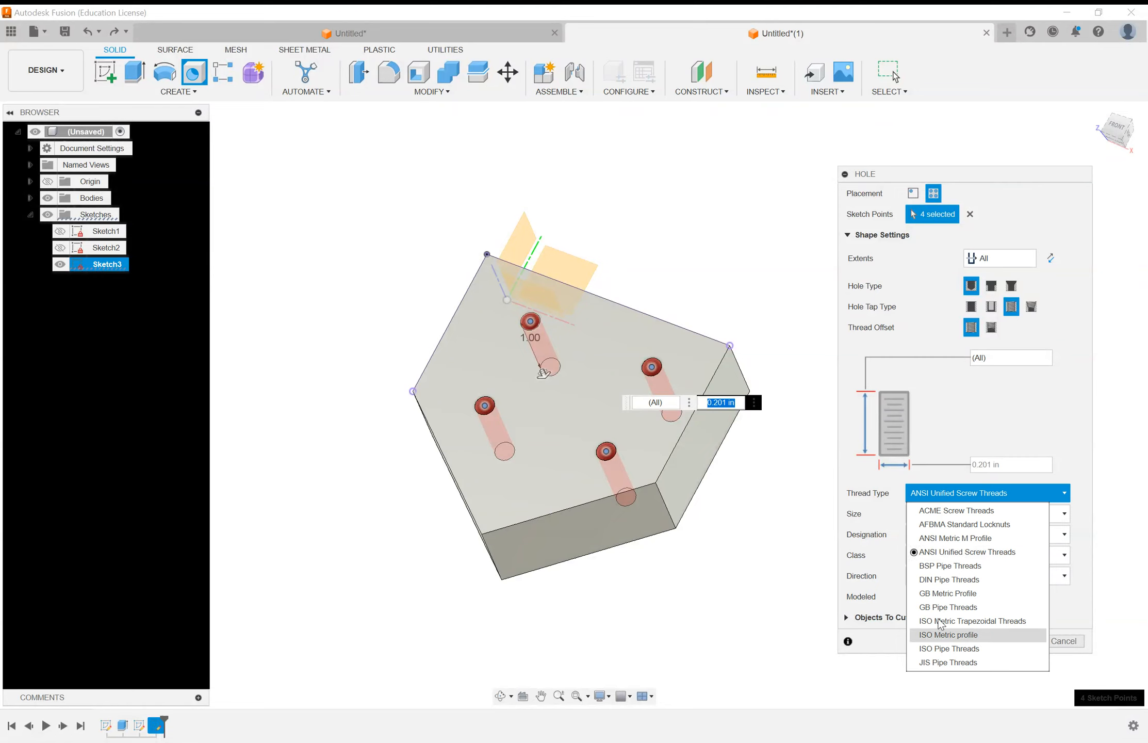
{"action": "left_click", "coordinate": [936, 559]}
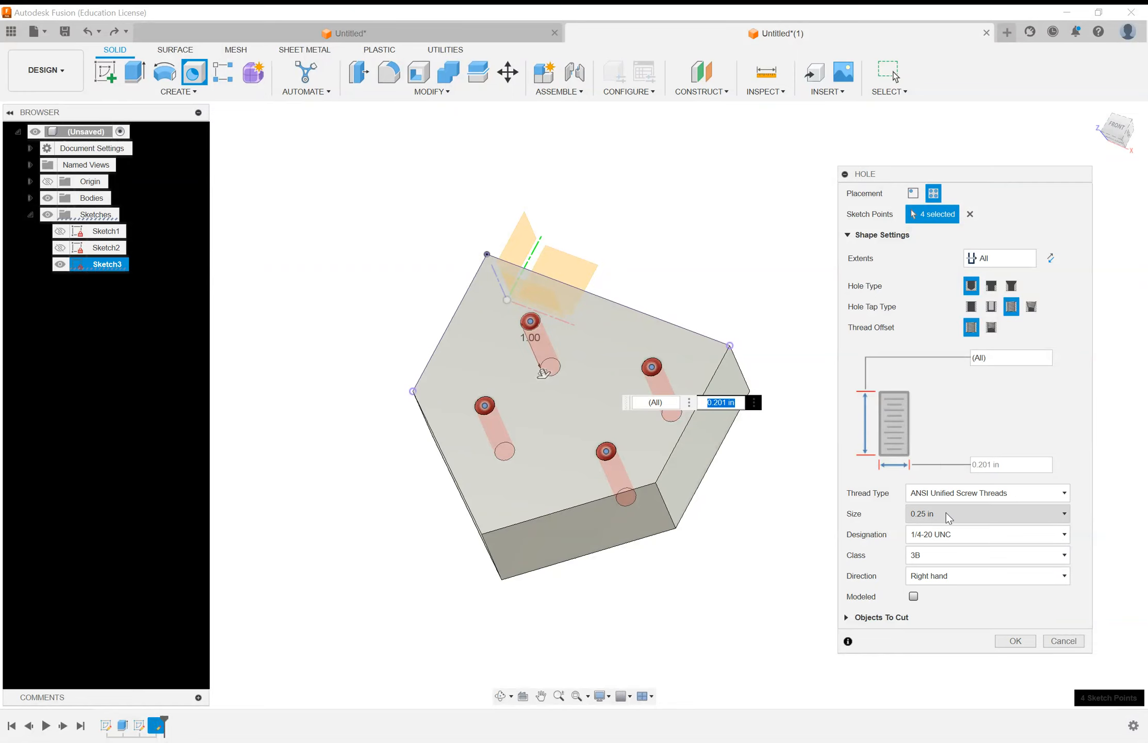
{"action": "left_click", "coordinate": [1060, 518]}
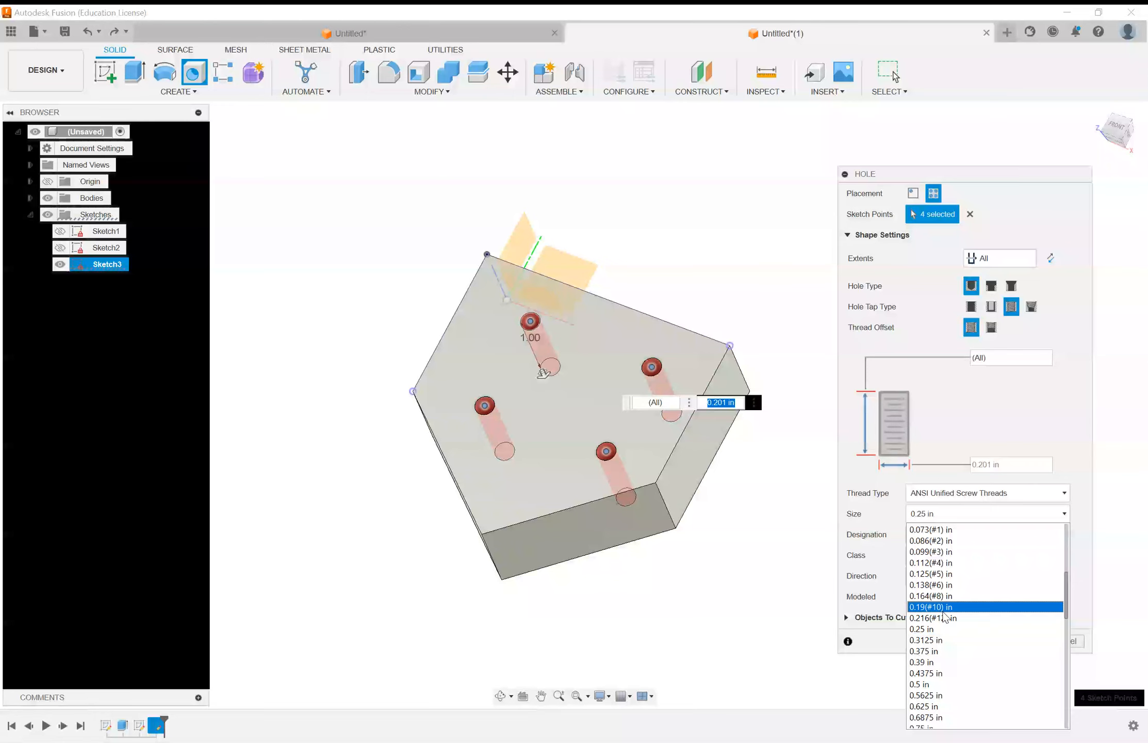
{"action": "scroll", "coordinate": [942, 546], "scroll_direction": "up", "scroll_amount": 1}
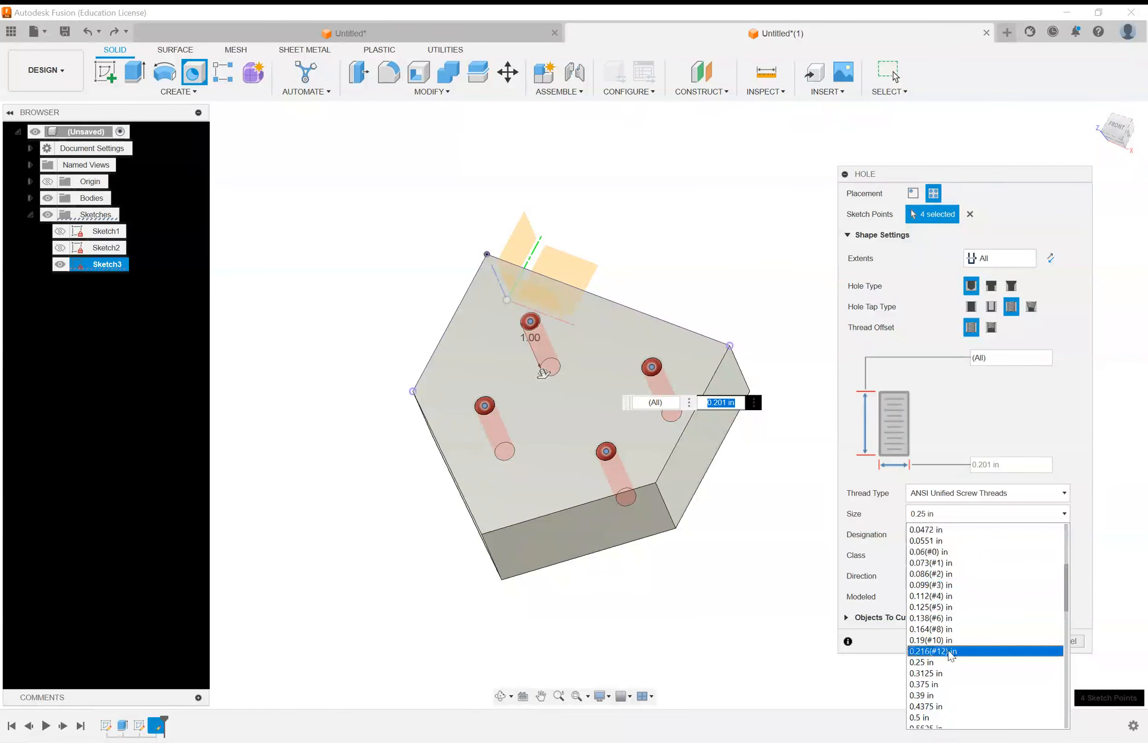
{"action": "scroll", "coordinate": [952, 654], "scroll_direction": "down", "scroll_amount": 2}
{"action": "scroll", "coordinate": [951, 654], "scroll_direction": "down", "scroll_amount": 1}
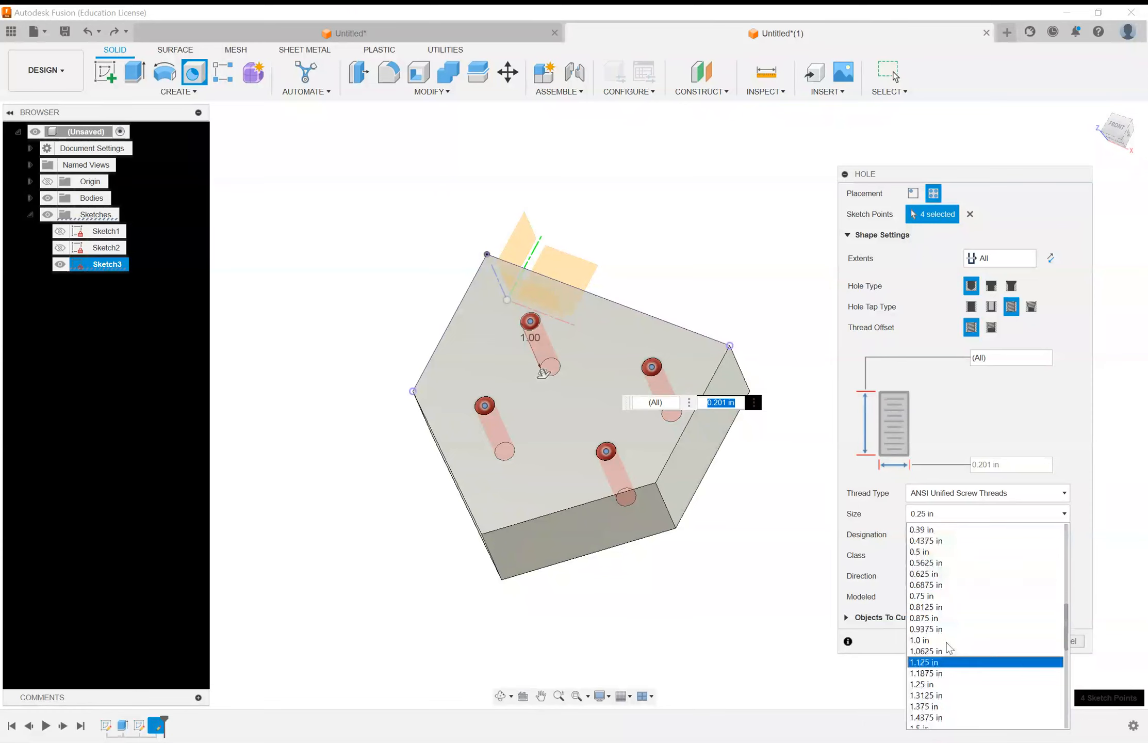
{"action": "scroll", "coordinate": [962, 583], "scroll_direction": "up", "scroll_amount": 2}
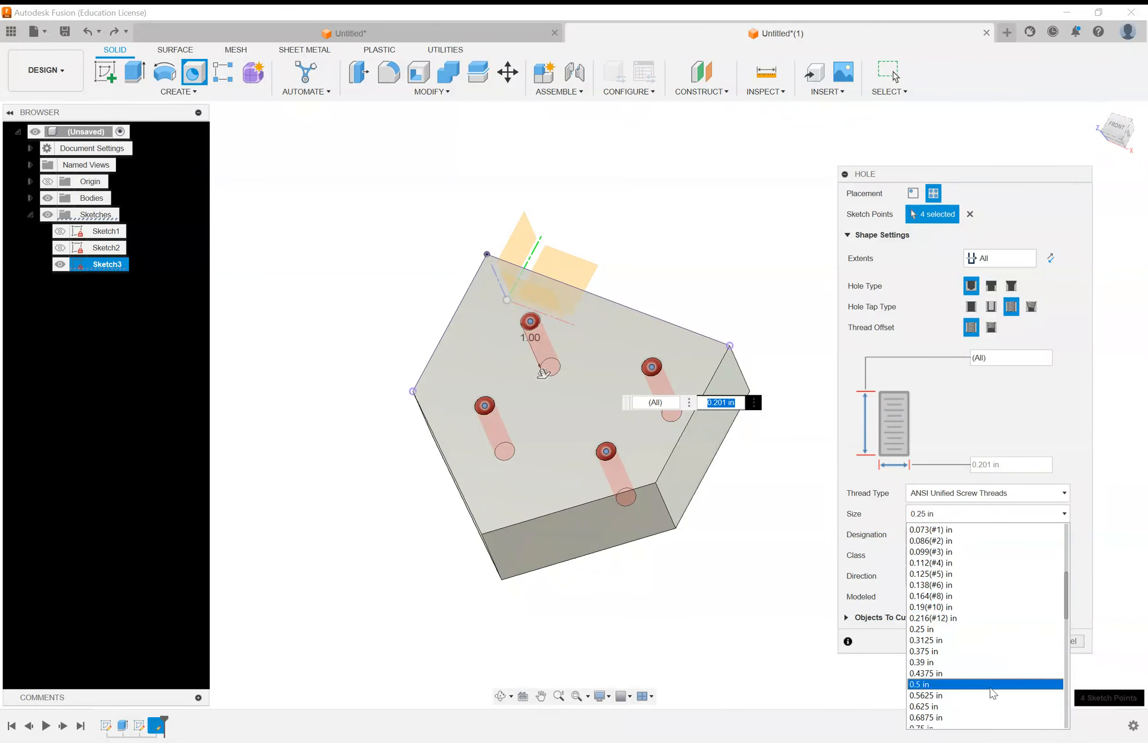
{"action": "left_click", "coordinate": [943, 651]}
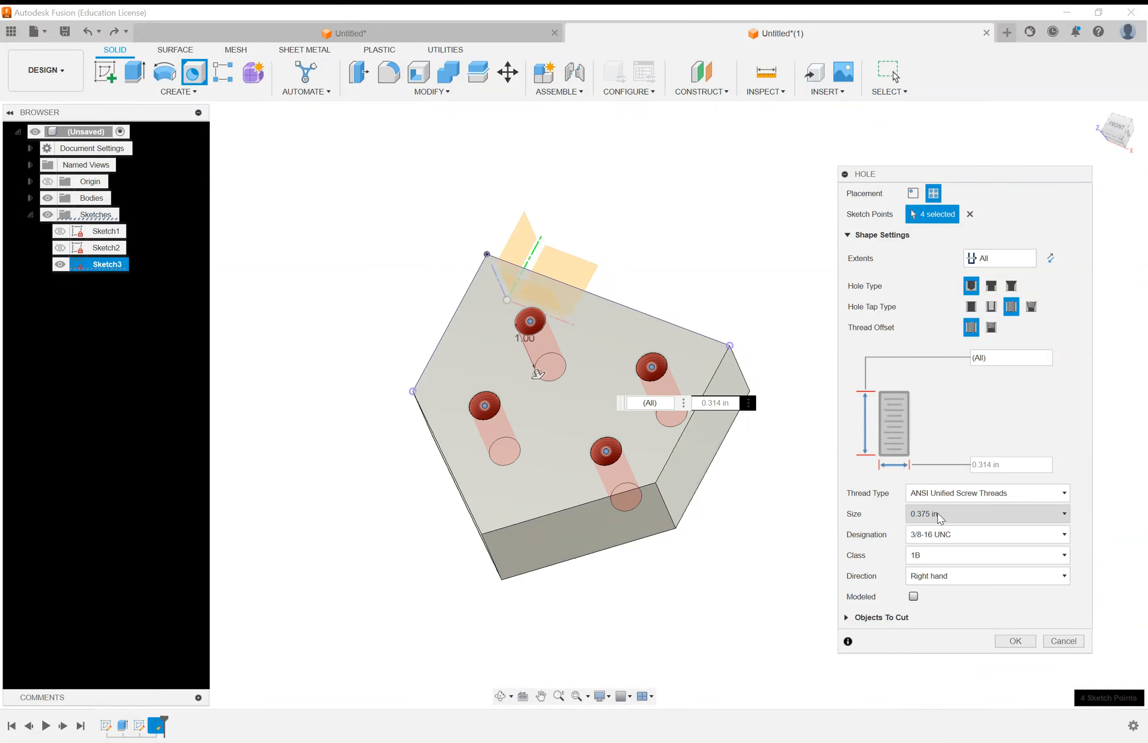
Choose the 3/8-16 UNC designation and thread class 2B for the tapped holes.
{"action": "left_click", "coordinate": [1062, 536]}
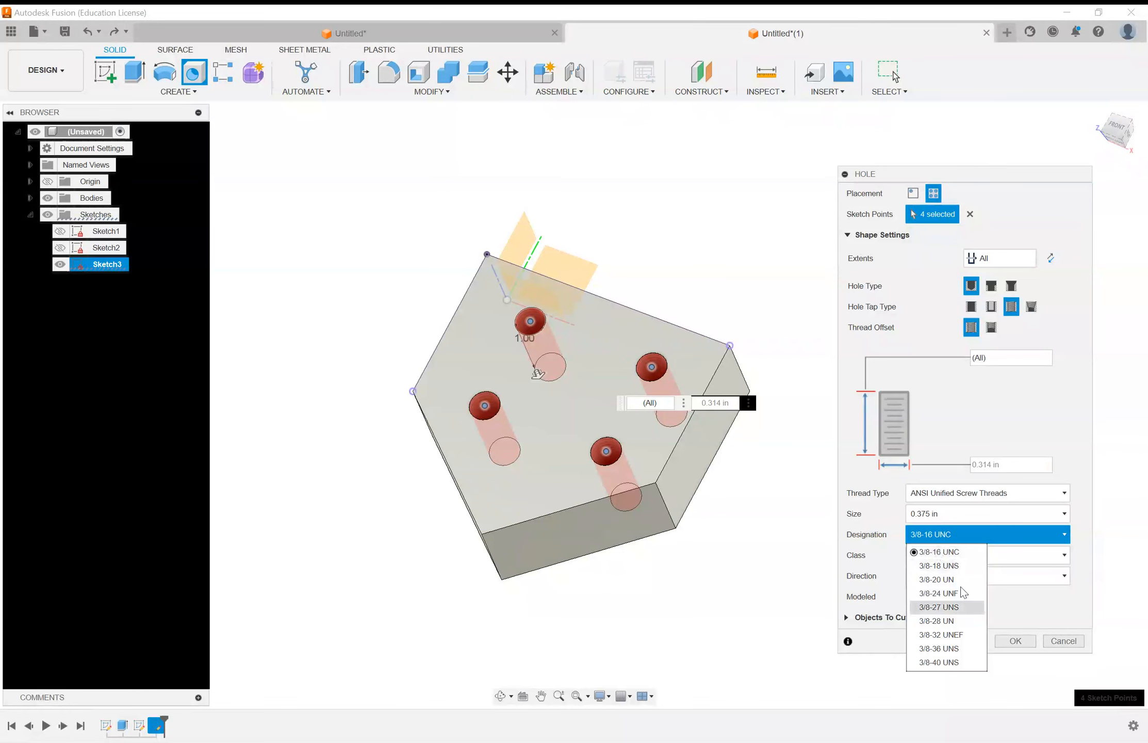
{"action": "left_click", "coordinate": [950, 552]}
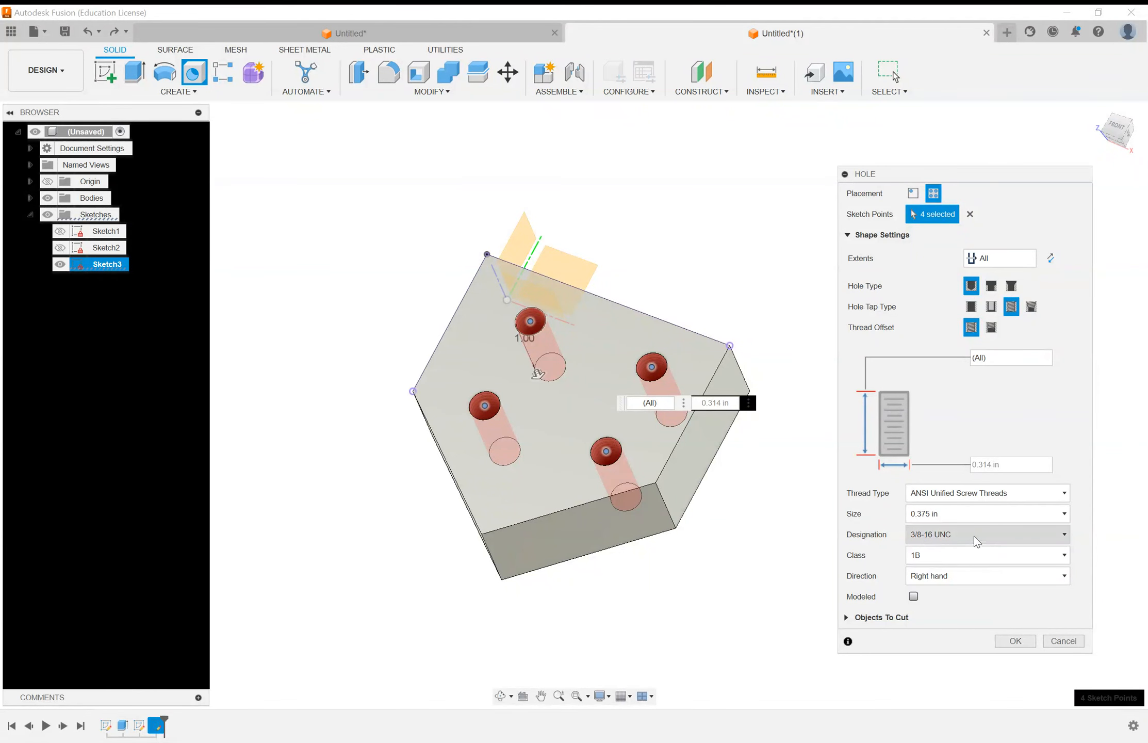
{"action": "left_click", "coordinate": [975, 535]}
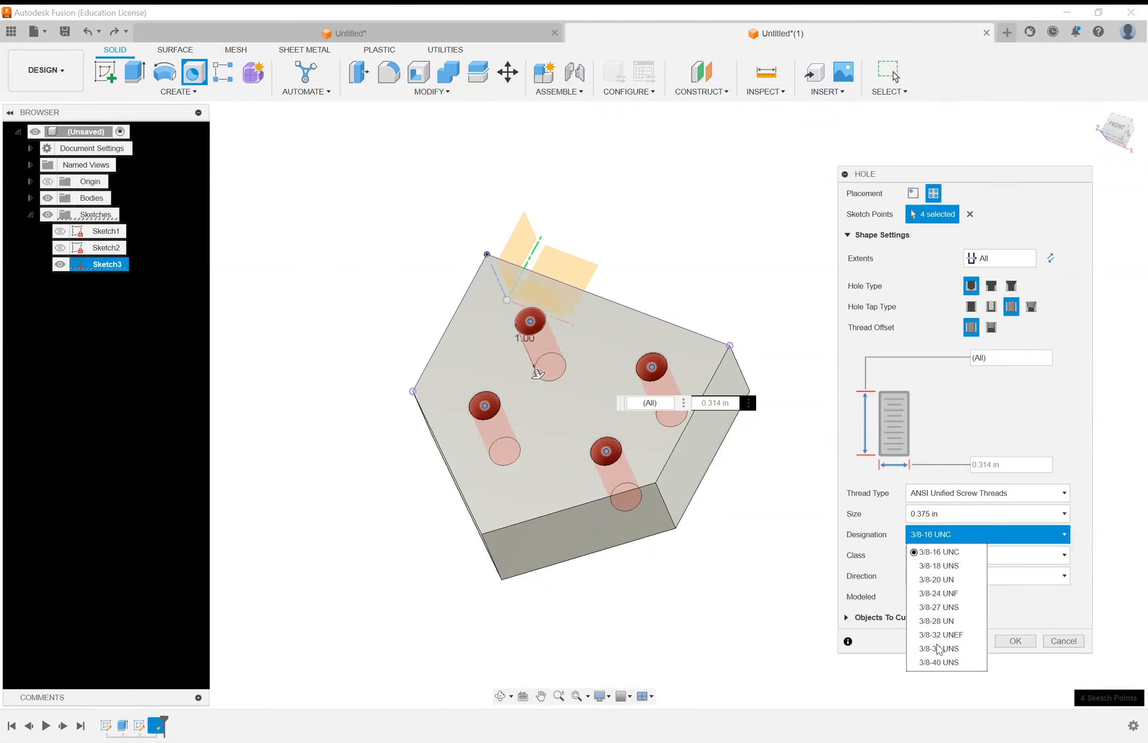
{"action": "left_click", "coordinate": [986, 535]}
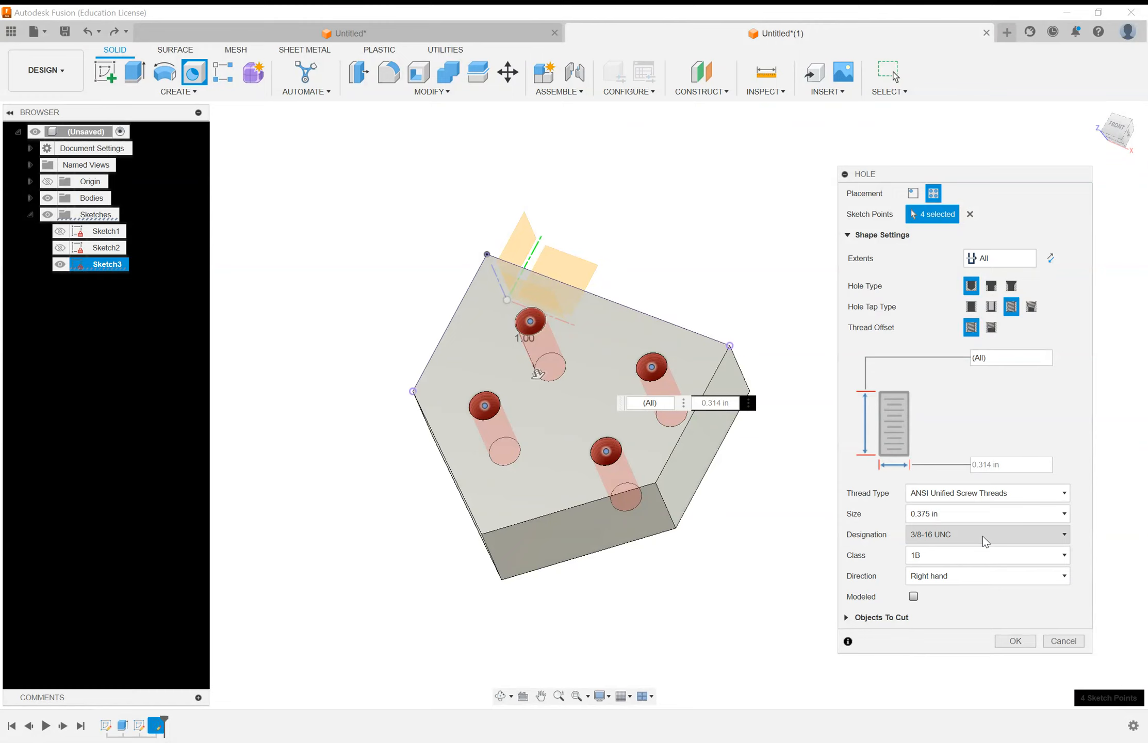
{"action": "left_click", "coordinate": [940, 561]}
{"action": "left_click", "coordinate": [928, 591]}
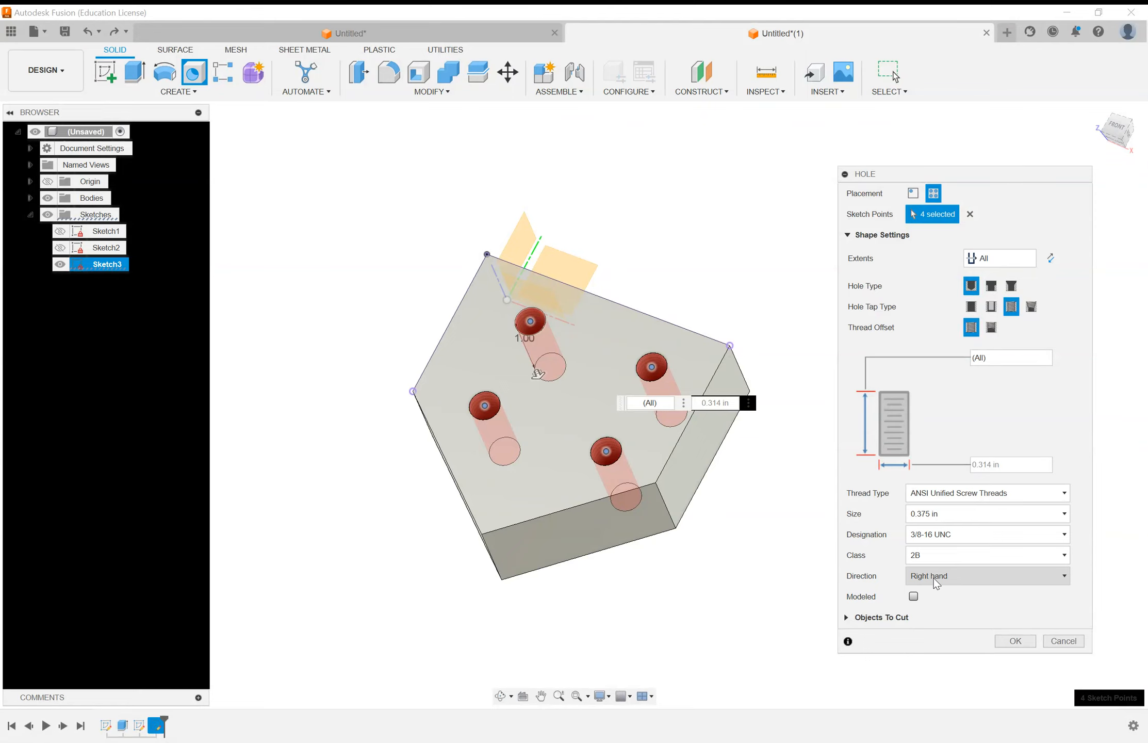
Turn on modeled threads and create the four tapped holes.
{"action": "left_click", "coordinate": [914, 596]}
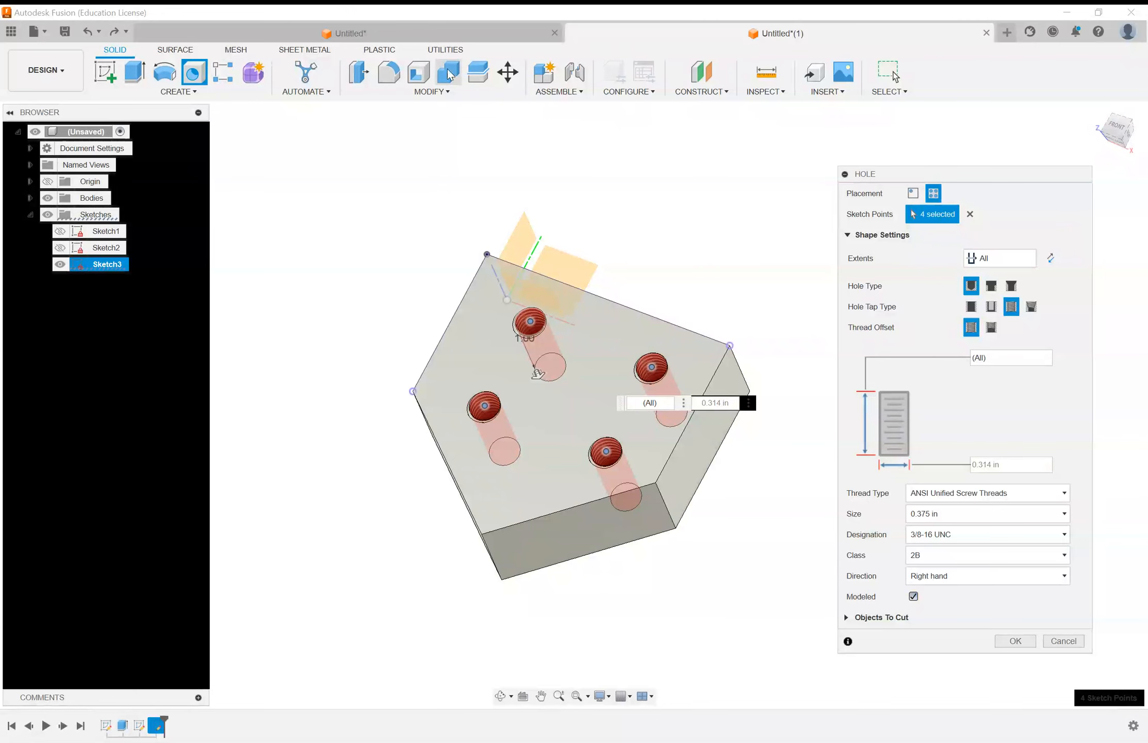
{"action": "middle_click_drag", "start_coordinate": [583, 333], "coordinate": [578, 326], "text": "shift"}
{"action": "left_click", "coordinate": [1016, 641]}
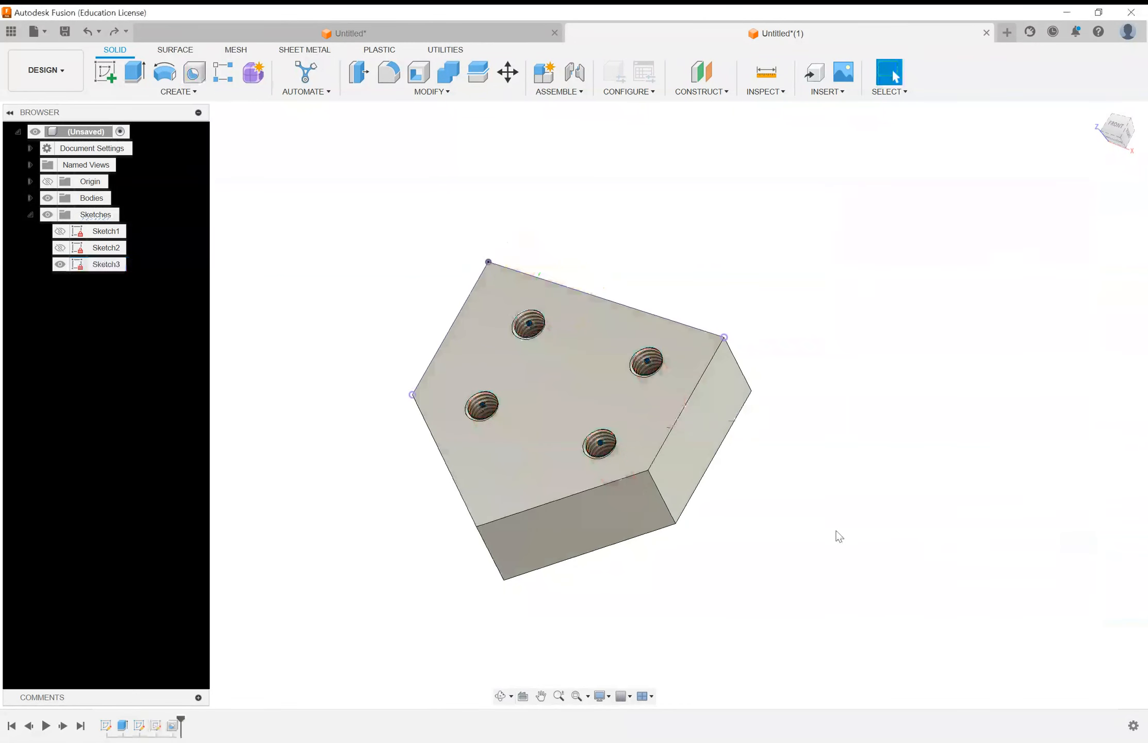
Hide Sketch3 and examine the modeled threads inside the holes up close.
{"action": "scroll", "coordinate": [652, 379], "scroll_direction": "up", "scroll_amount": 5}
{"action": "scroll", "coordinate": [604, 301], "scroll_direction": "up", "scroll_amount": 3}
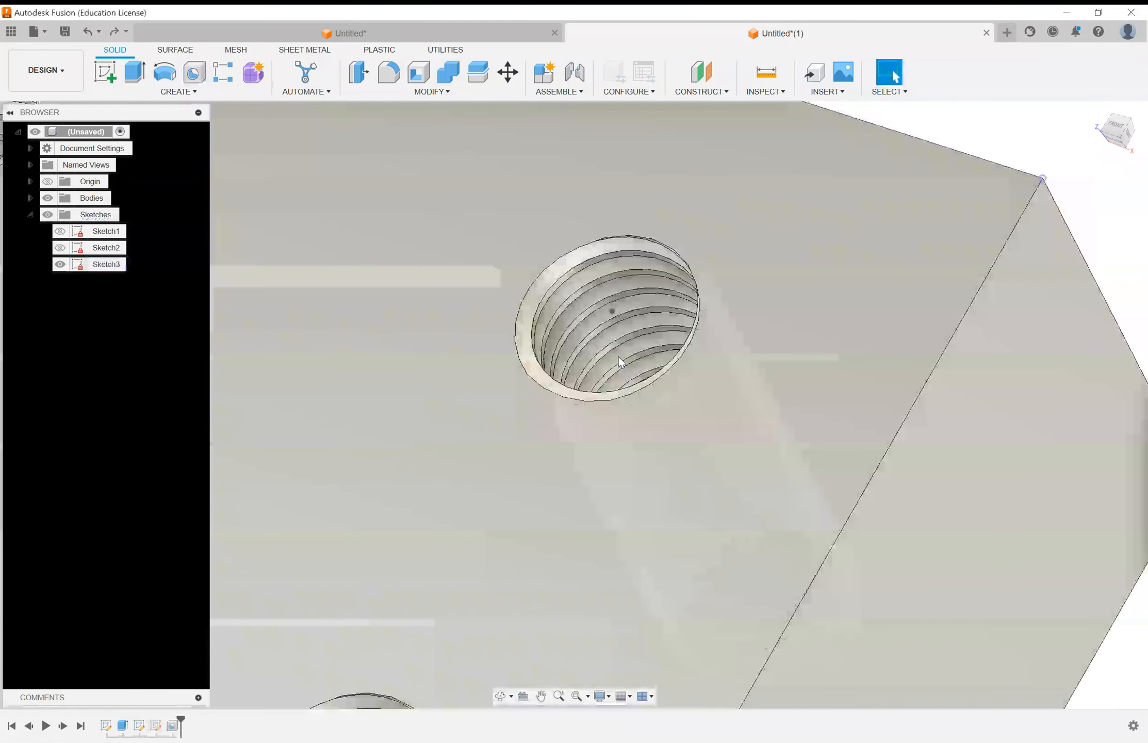
{"action": "scroll", "coordinate": [654, 426], "scroll_direction": "down", "scroll_amount": 2}
{"action": "scroll", "coordinate": [654, 426], "scroll_direction": "down", "scroll_amount": 3}
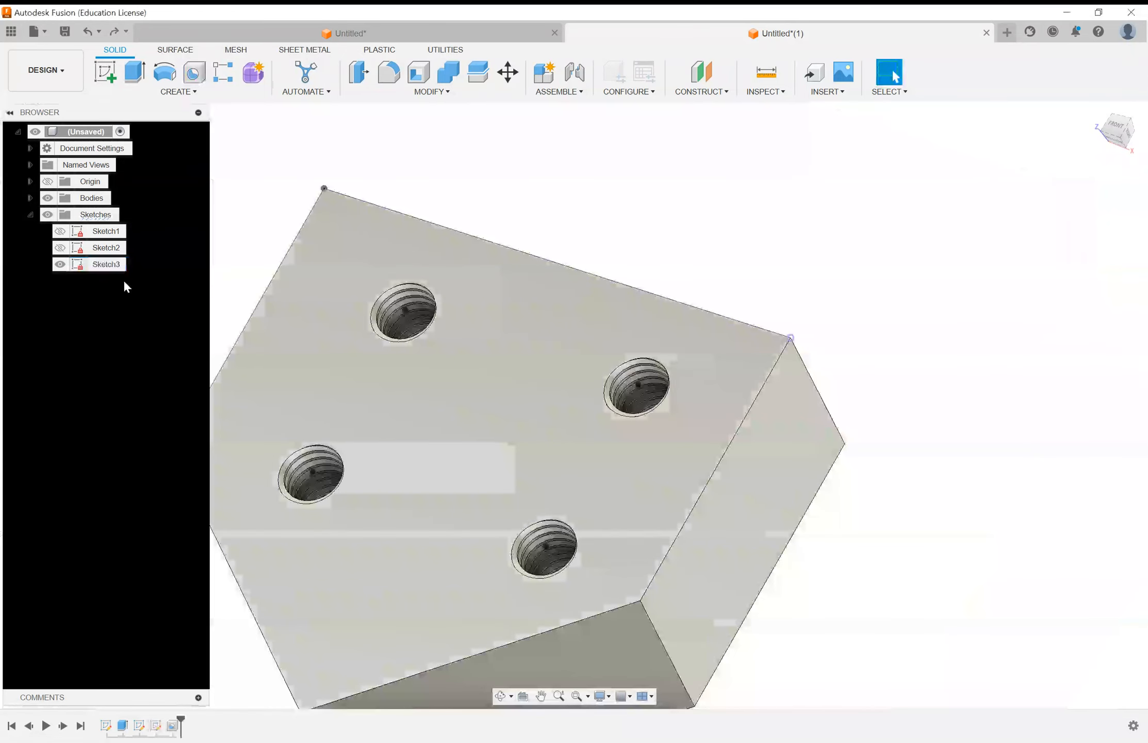
{"action": "left_click", "coordinate": [75, 266]}
{"action": "left_click", "coordinate": [60, 265]}
{"action": "scroll", "coordinate": [605, 434], "scroll_direction": "up", "scroll_amount": 4}
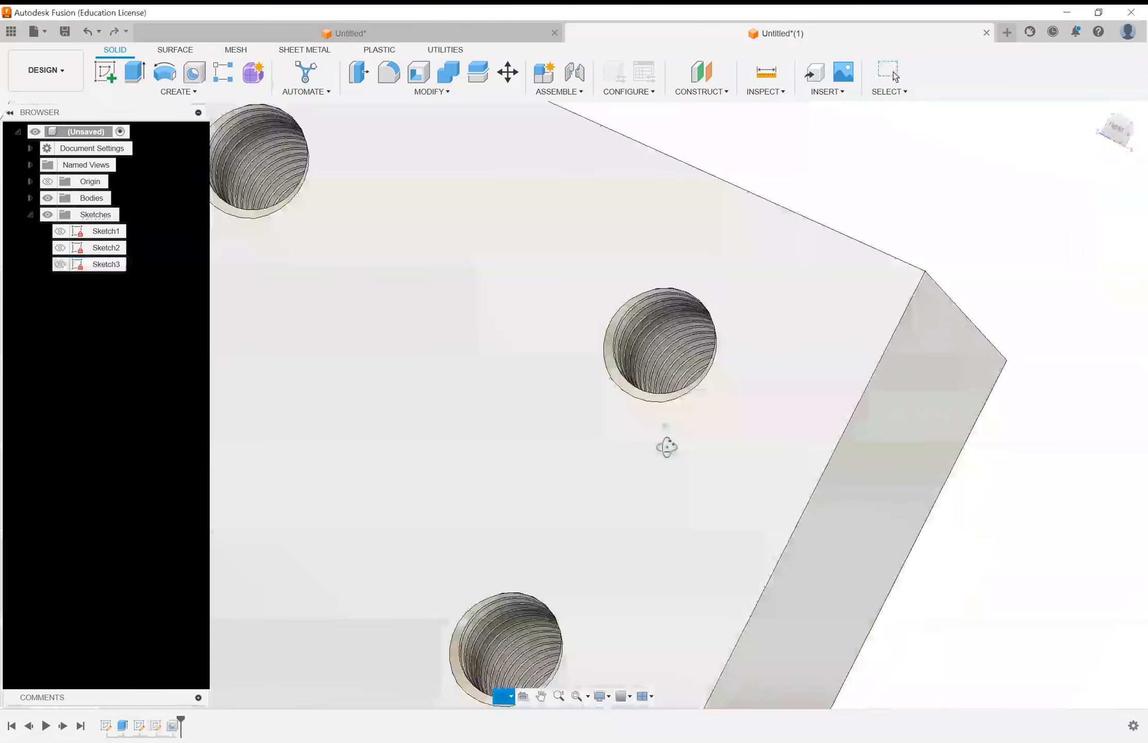
{"action": "middle_click_drag", "start_coordinate": [667, 447], "coordinate": [672, 357], "text": "shift"}
{"action": "scroll", "coordinate": [658, 338], "scroll_direction": "up", "scroll_amount": 5}
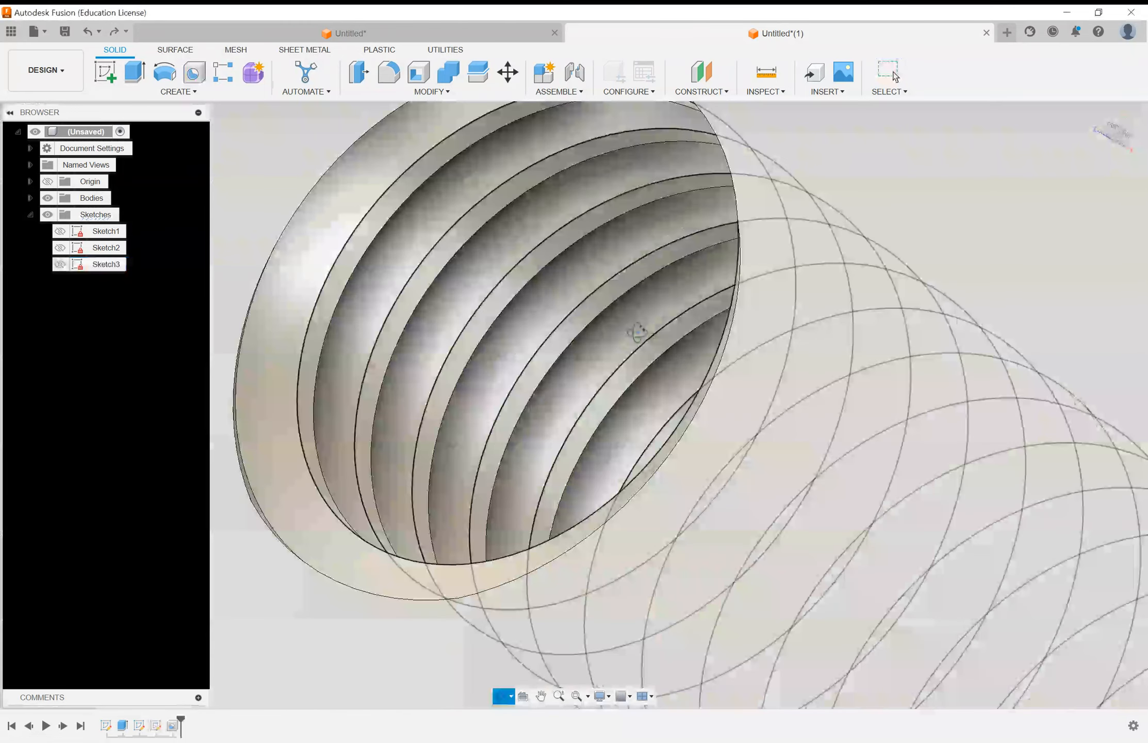
{"action": "scroll", "coordinate": [574, 324], "scroll_direction": "down", "scroll_amount": 5}
{"action": "middle_click_drag", "start_coordinate": [573, 319], "coordinate": [585, 281], "text": "shift"}
{"action": "scroll", "coordinate": [598, 295], "scroll_direction": "down", "scroll_amount": 5}
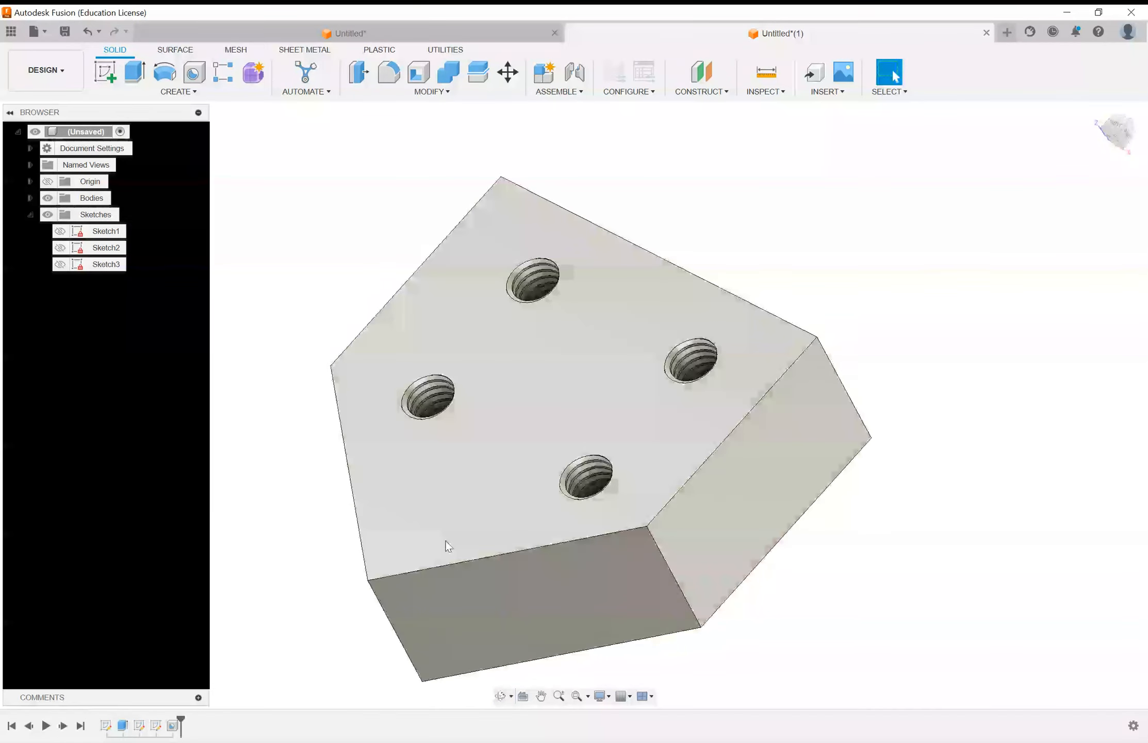
Edit the hole feature to size 0.25 in, designation 1/4-28 UNF and class 2B.
{"action": "double_click", "coordinate": [172, 725]}
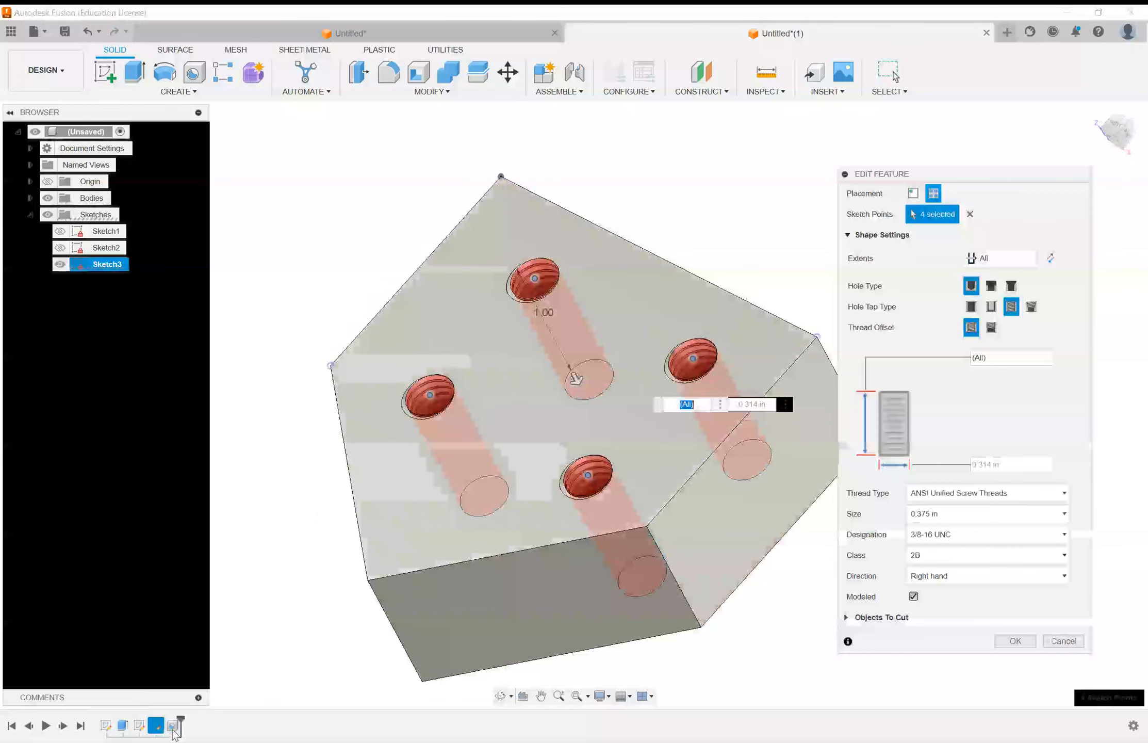
{"action": "left_click", "coordinate": [952, 515]}
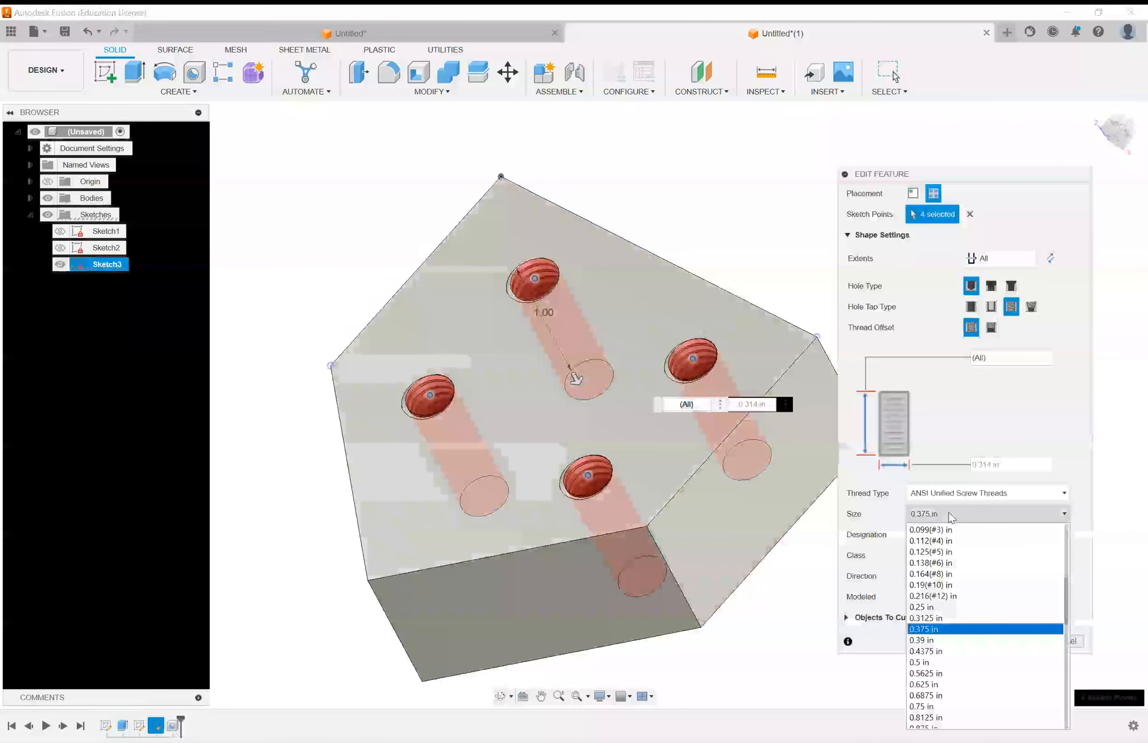
{"action": "left_click", "coordinate": [929, 607]}
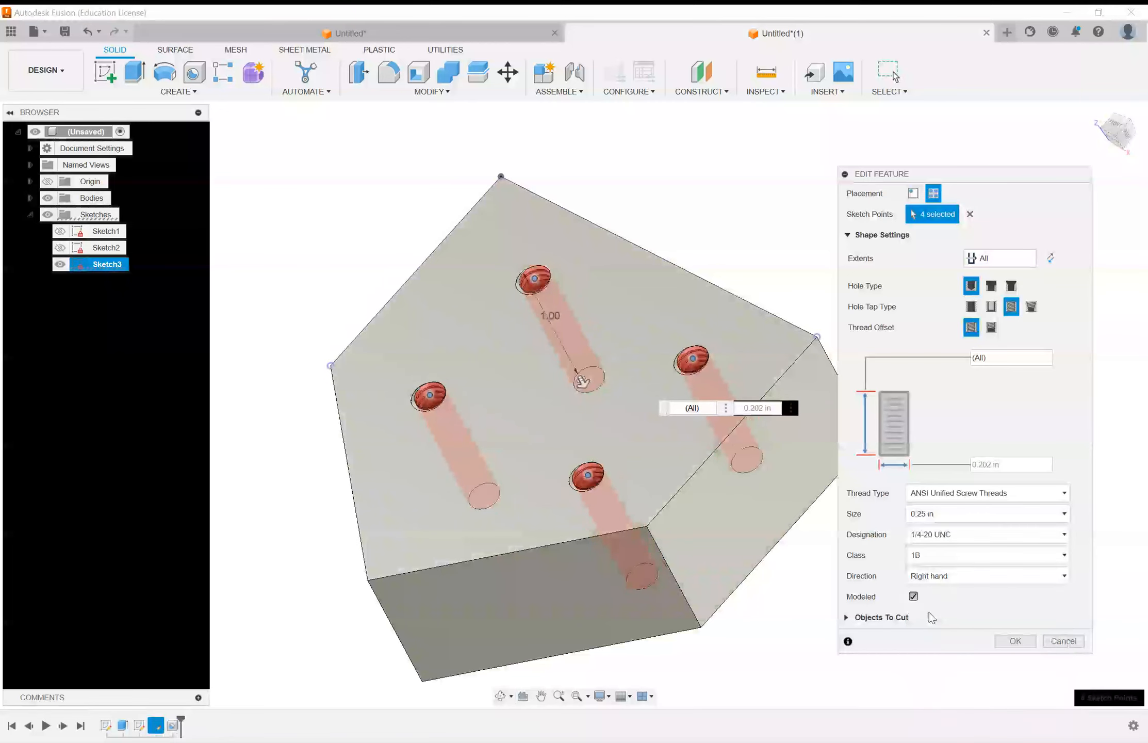
{"action": "left_click", "coordinate": [936, 534]}
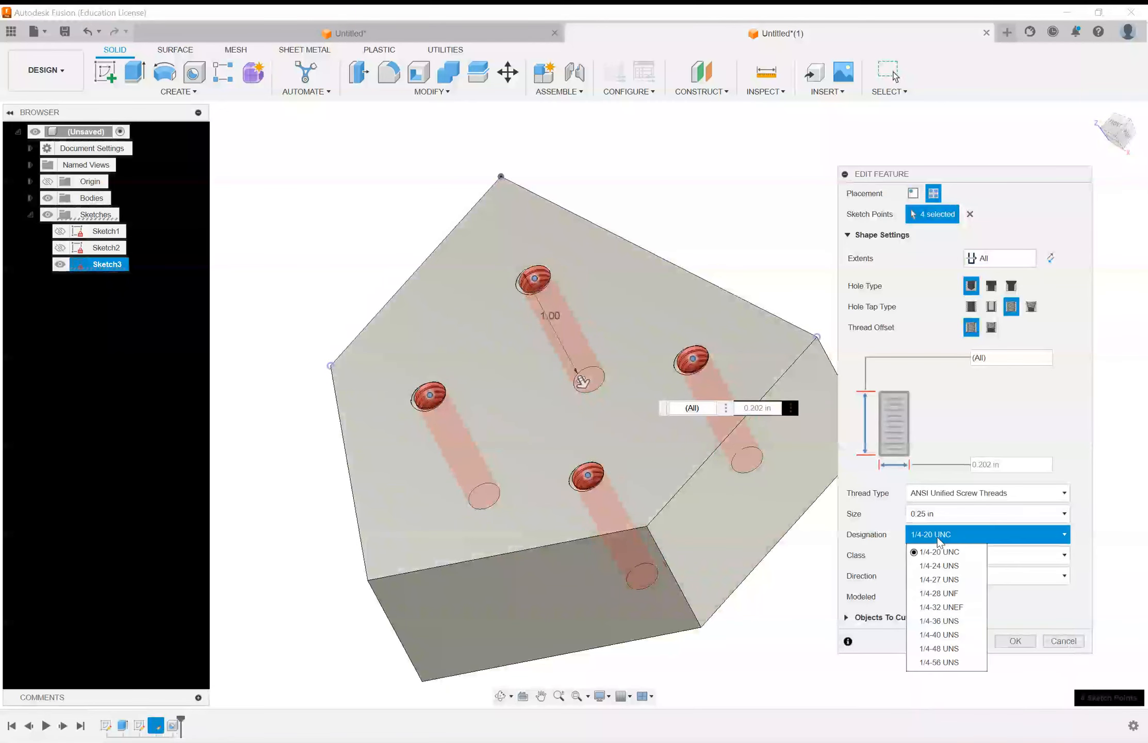
{"action": "left_click", "coordinate": [951, 594]}
{"action": "left_click", "coordinate": [949, 554]}
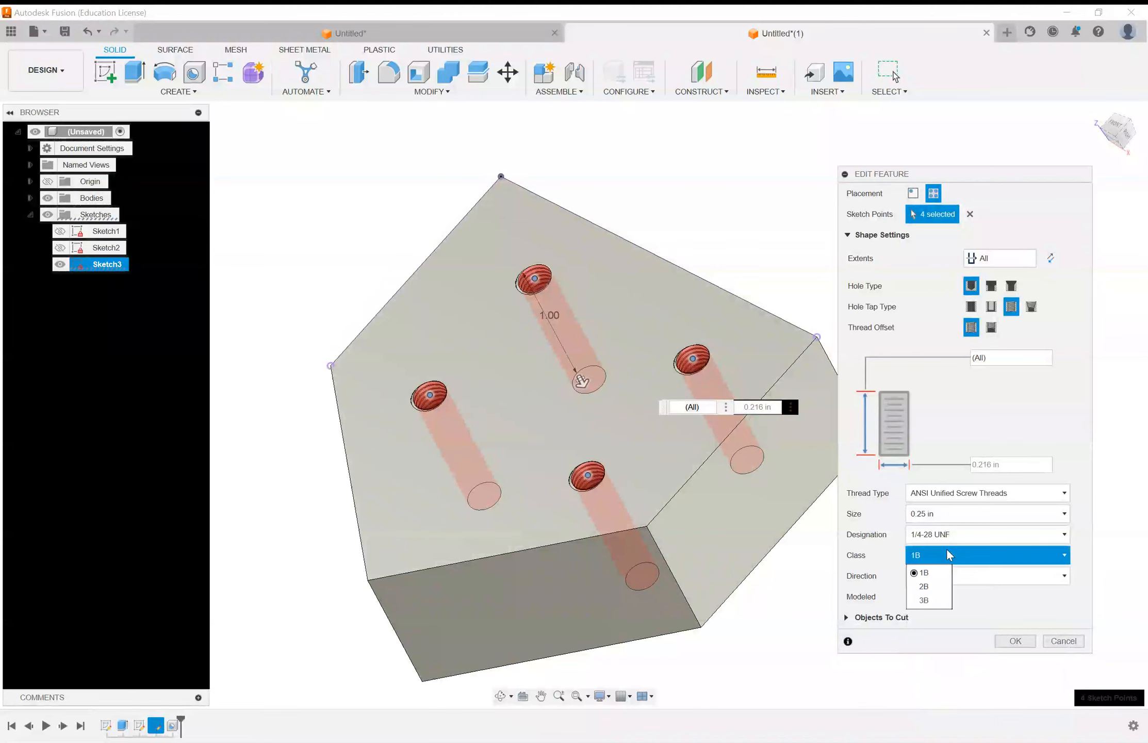
{"action": "left_click", "coordinate": [926, 586]}
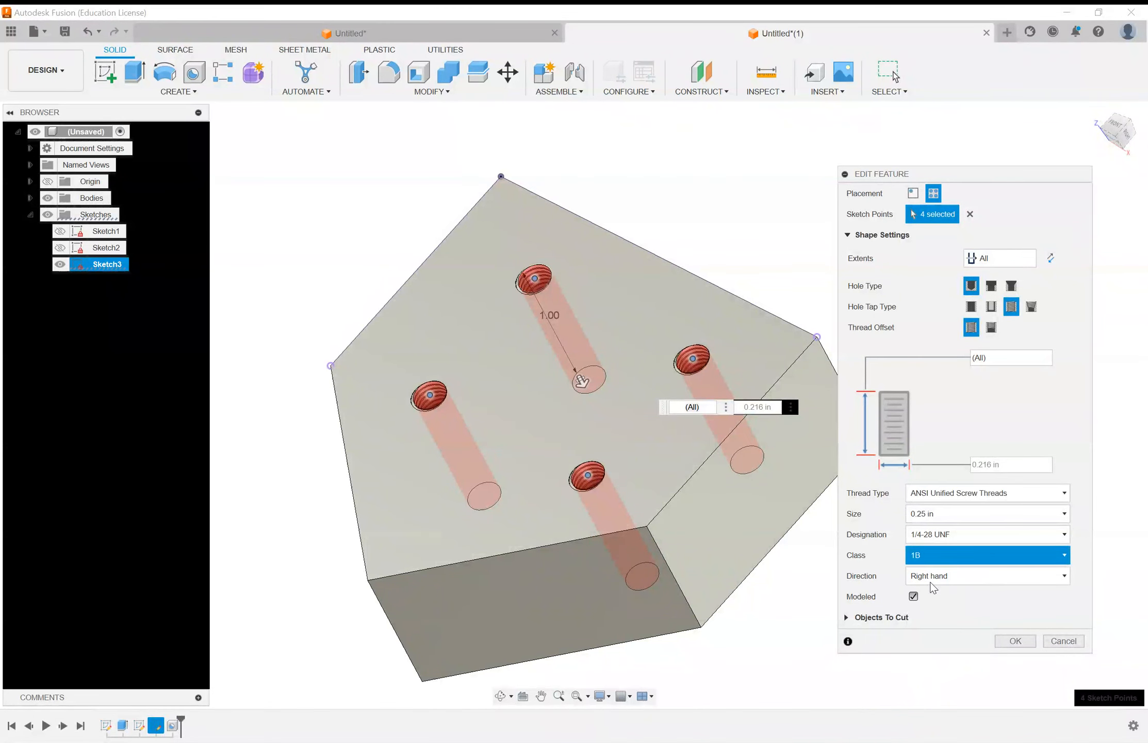
{"action": "left_click", "coordinate": [1008, 640]}
Edit the hole feature to thread size 0.138(#6) in with the 6-32 UNC designation.
{"action": "mouse_move", "coordinate": [857, 570]}
{"action": "middle_mouse_down", "text": "shift"}
{"action": "mouse_move", "coordinate": [864, 614]}
{"action": "mouse_move", "coordinate": [854, 554]}
{"action": "middle_mouse_up", "text": "shift"}
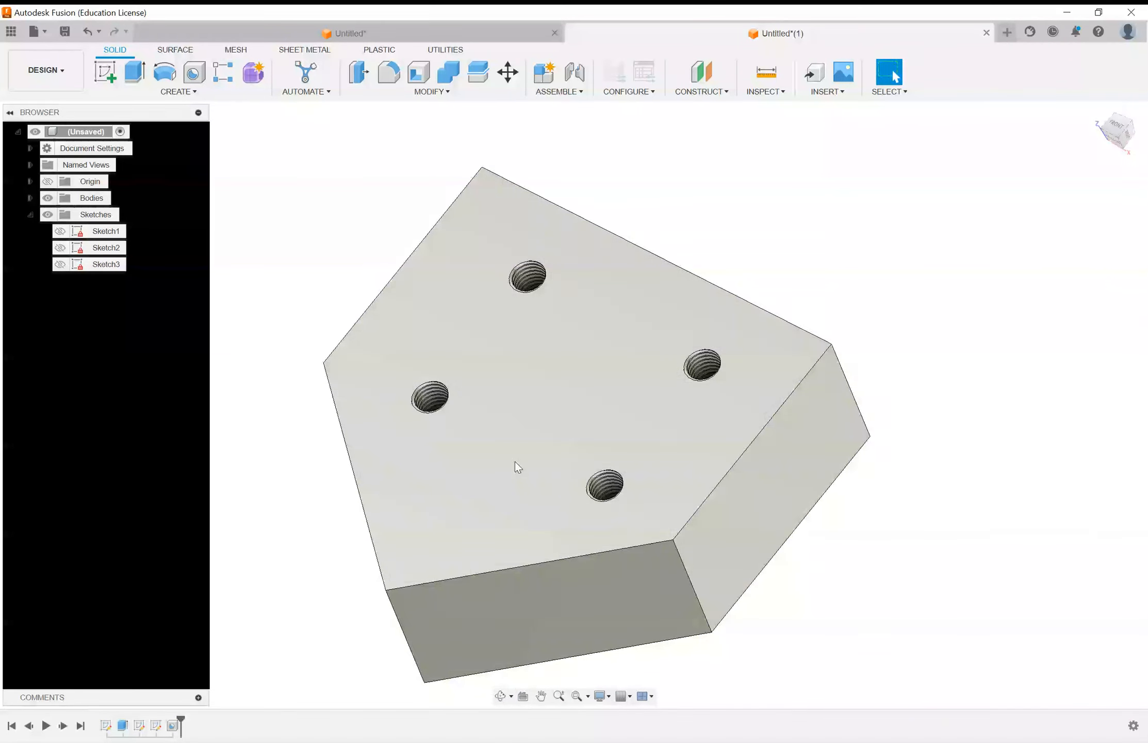
{"action": "middle_click_drag", "start_coordinate": [516, 464], "coordinate": [555, 447], "text": "shift"}
{"action": "mouse_move", "coordinate": [554, 453]}
{"action": "middle_mouse_down", "text": "shift"}
{"action": "mouse_move", "coordinate": [595, 461]}
{"action": "mouse_move", "coordinate": [584, 495]}
{"action": "mouse_move", "coordinate": [546, 458]}
{"action": "mouse_move", "coordinate": [533, 421]}
{"action": "mouse_move", "coordinate": [528, 436]}
{"action": "mouse_move", "coordinate": [627, 474]}
{"action": "mouse_move", "coordinate": [644, 519]}
{"action": "mouse_move", "coordinate": [720, 502]}
{"action": "mouse_move", "coordinate": [607, 491]}
{"action": "mouse_move", "coordinate": [549, 467]}
{"action": "middle_mouse_up", "text": "shift"}
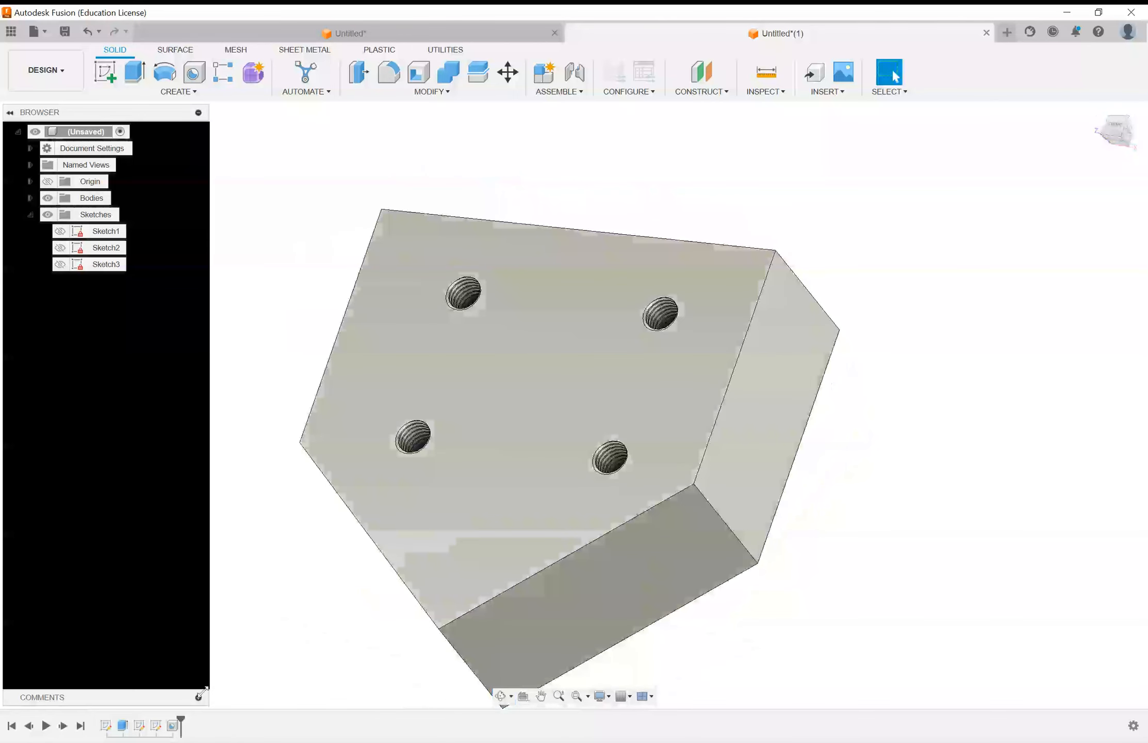
{"action": "double_click", "coordinate": [173, 725]}
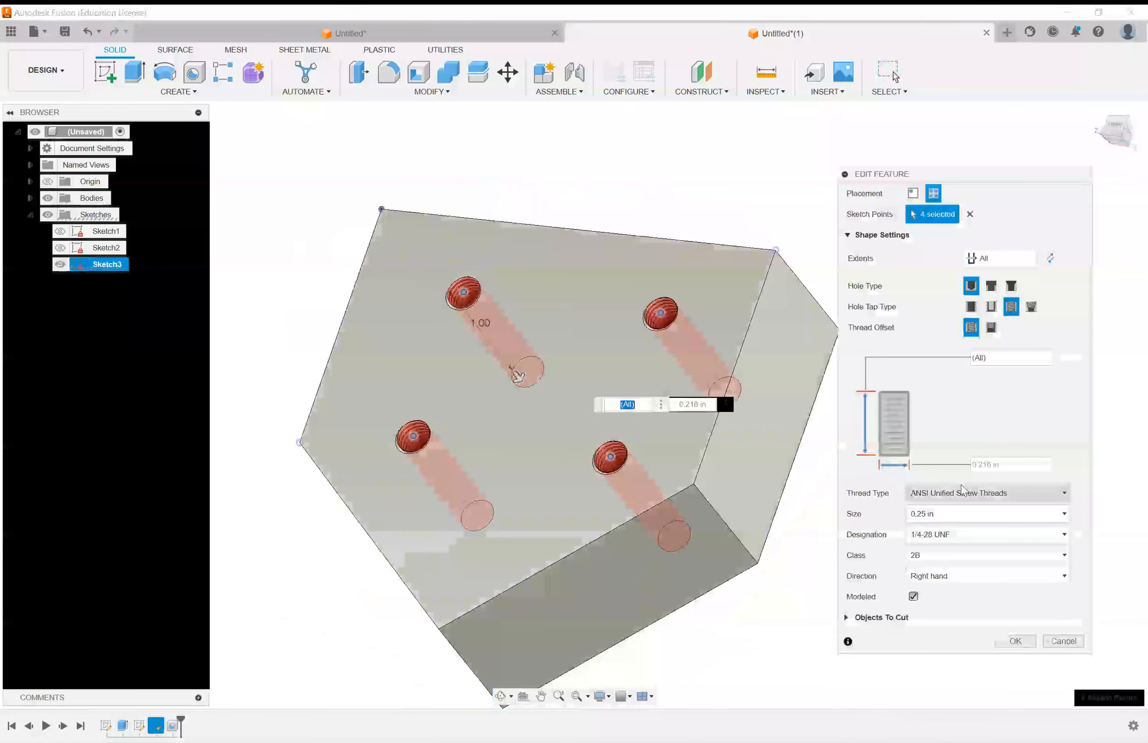
{"action": "left_click", "coordinate": [954, 513]}
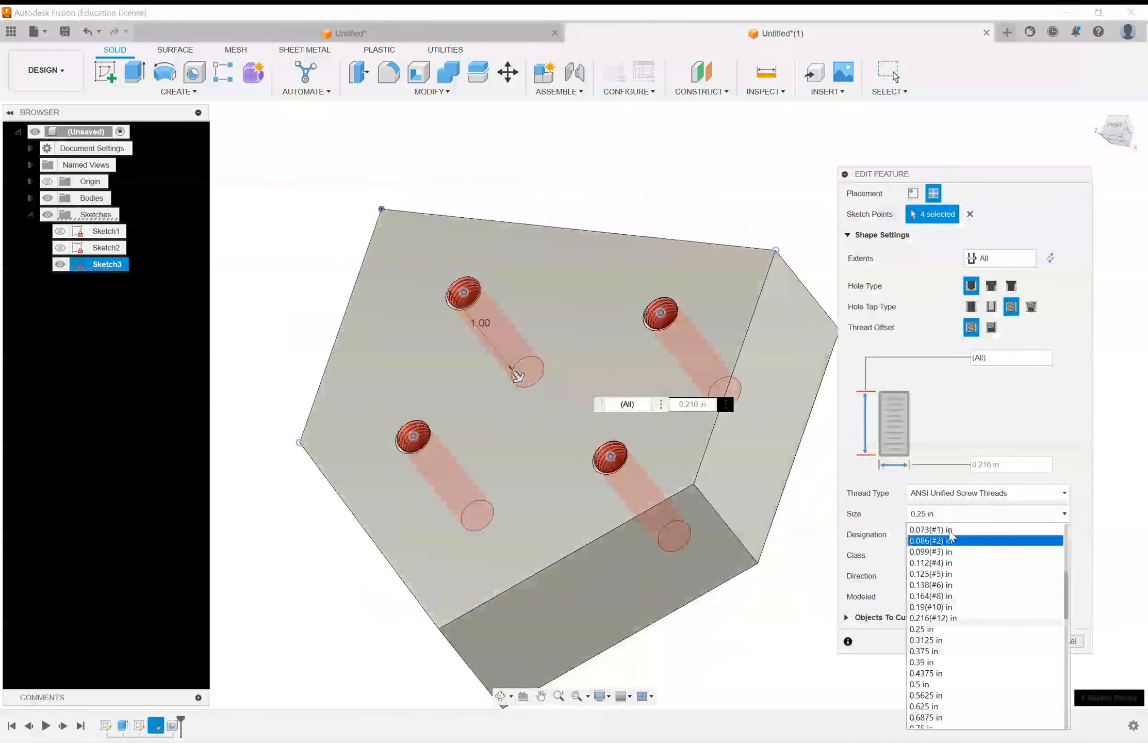
{"action": "left_click", "coordinate": [929, 588]}
{"action": "left_click", "coordinate": [966, 535]}
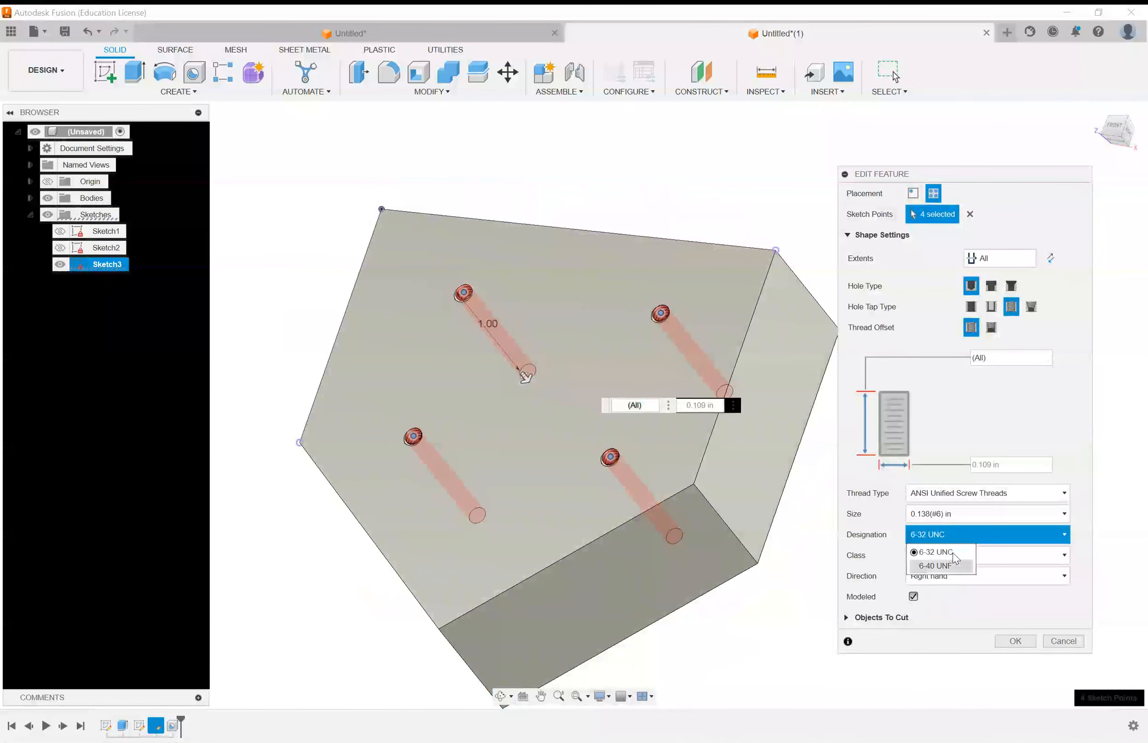
{"action": "left_click", "coordinate": [1016, 643]}
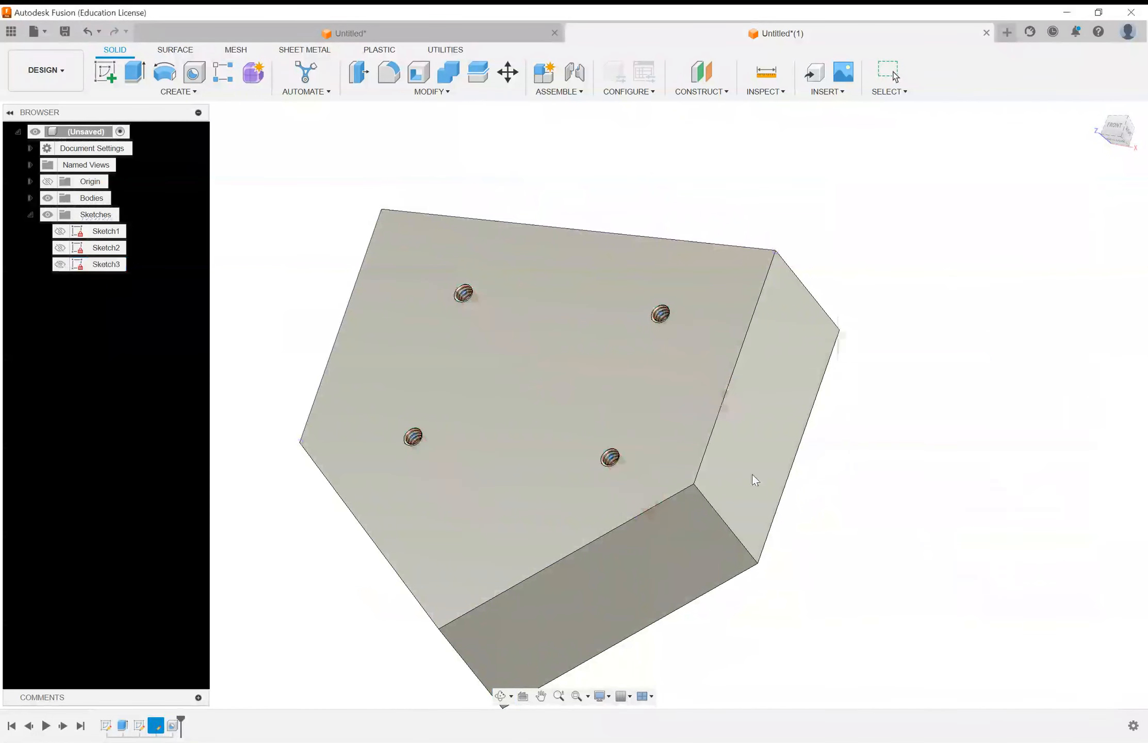
Examine the resized threaded holes up close and from several angles.
{"action": "scroll", "coordinate": [708, 361], "scroll_direction": "up", "scroll_amount": 3}
{"action": "middle_click_drag", "start_coordinate": [700, 341], "coordinate": [674, 329], "text": "shift"}
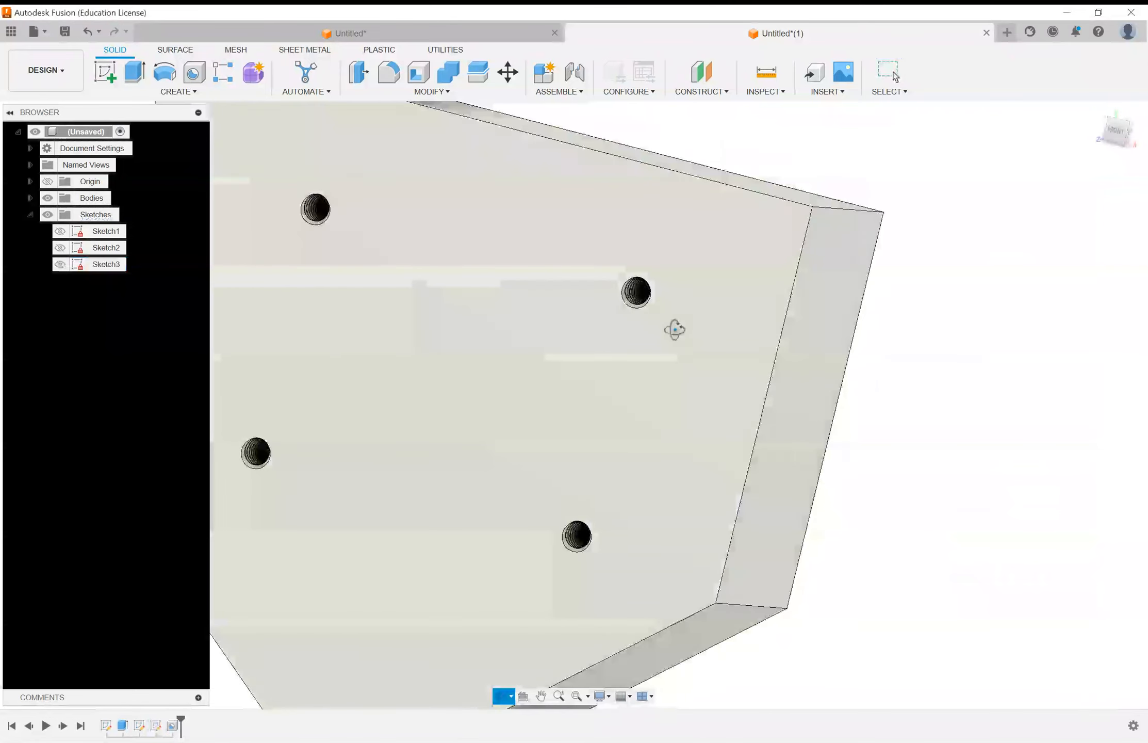
{"action": "scroll", "coordinate": [650, 289], "scroll_direction": "up", "scroll_amount": 8}
{"action": "middle_click_drag", "start_coordinate": [641, 279], "coordinate": [658, 253], "text": "shift"}
{"action": "scroll", "coordinate": [661, 272], "scroll_direction": "down", "scroll_amount": 8}
{"action": "scroll", "coordinate": [801, 347], "scroll_direction": "down", "scroll_amount": 5}
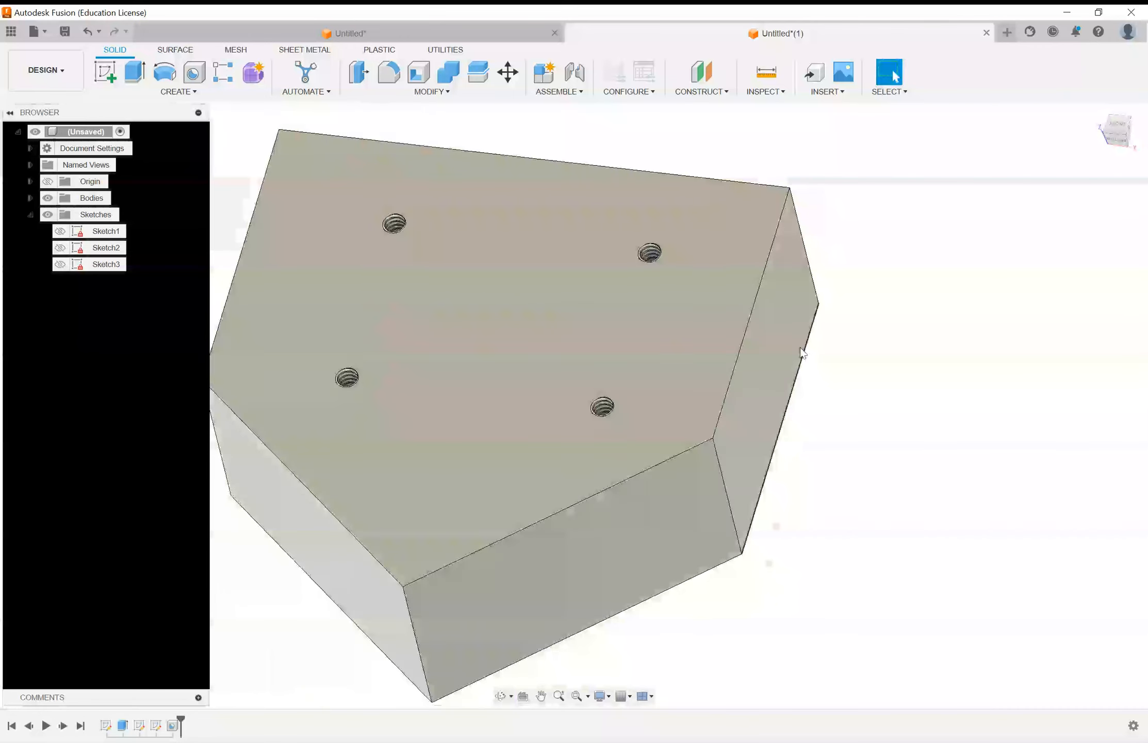
{"action": "middle_click_drag", "start_coordinate": [843, 398], "coordinate": [794, 505], "text": "shift"}
{"action": "key", "text": "Escape"}
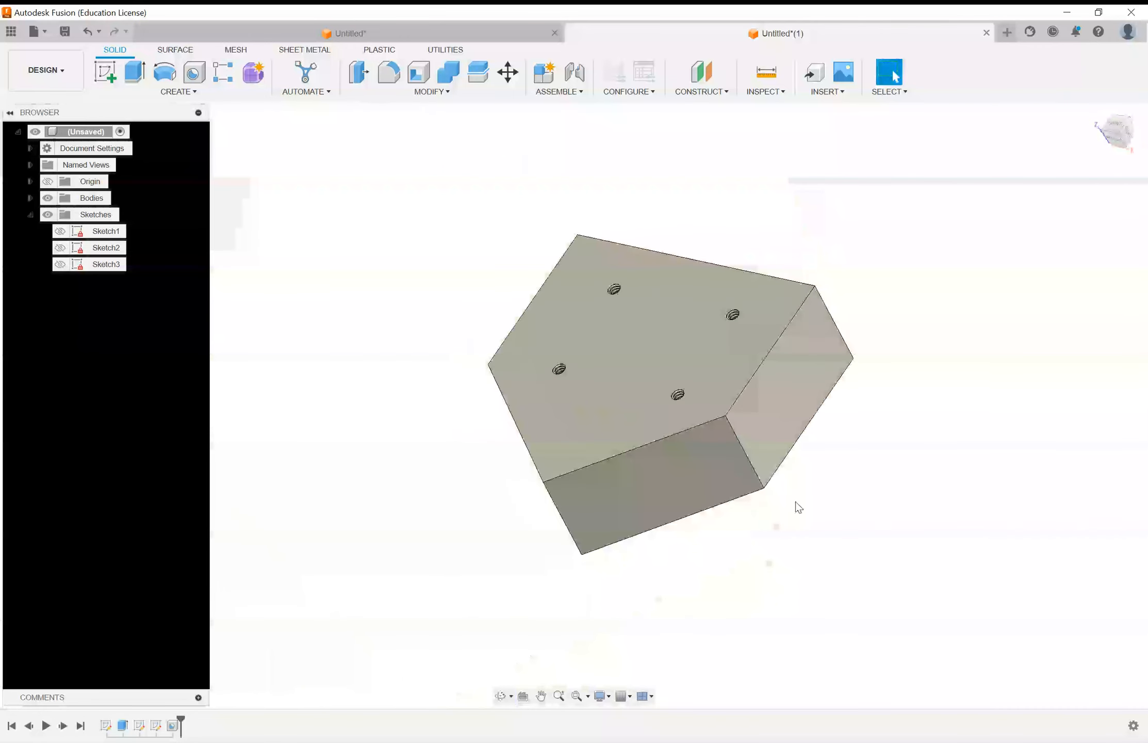